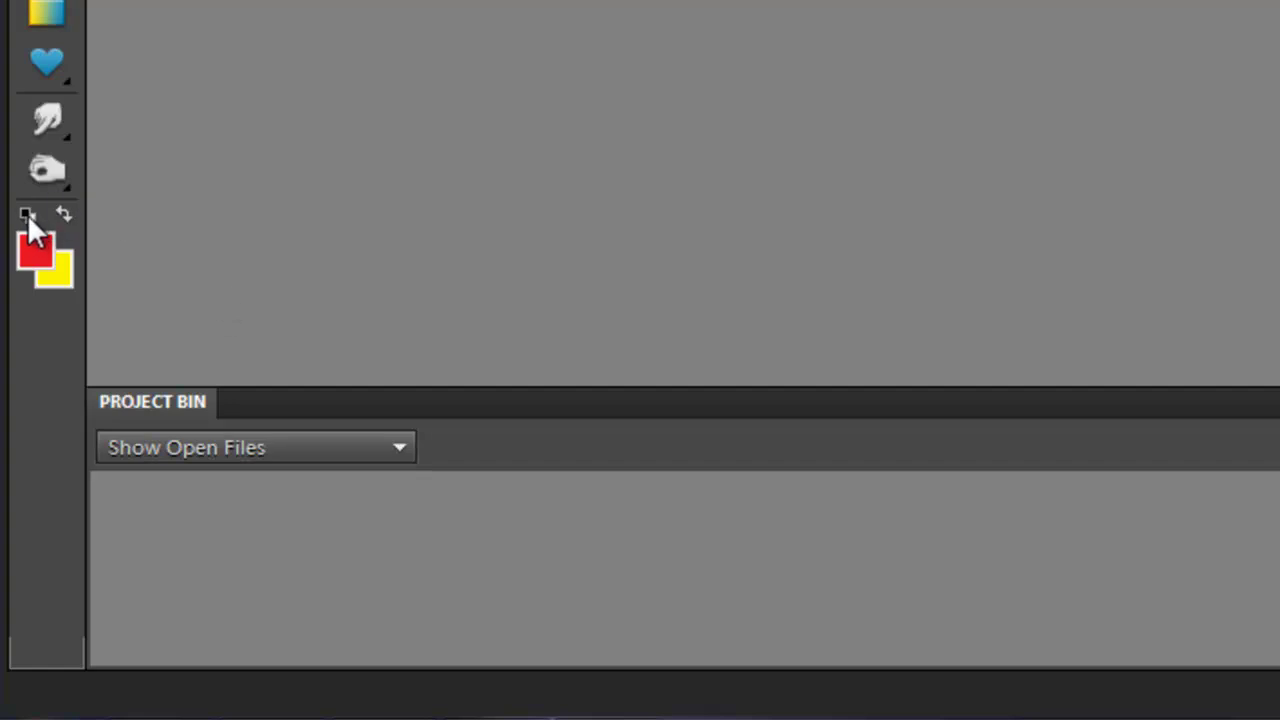
Step: Reset the red and yellow swatches to the default black foreground and white background
{"action": "left_click", "coordinate": [27, 214]}
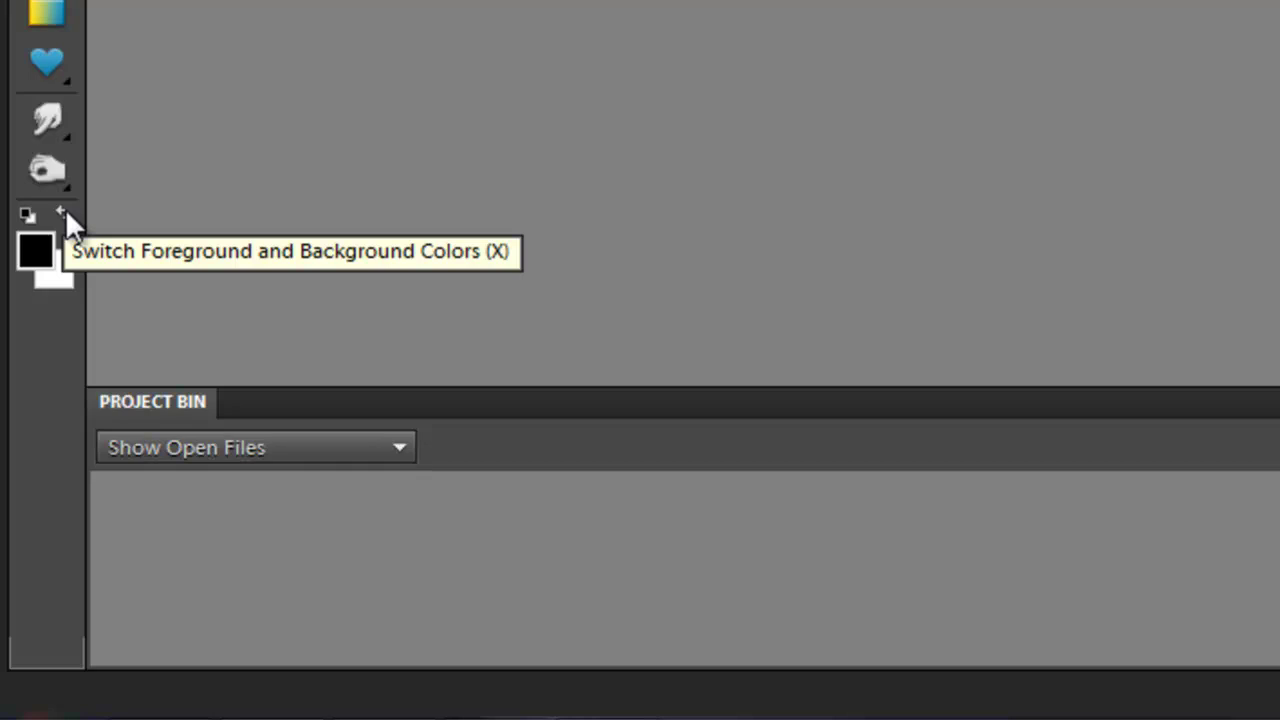
{"action": "left_click", "coordinate": [62, 213]}
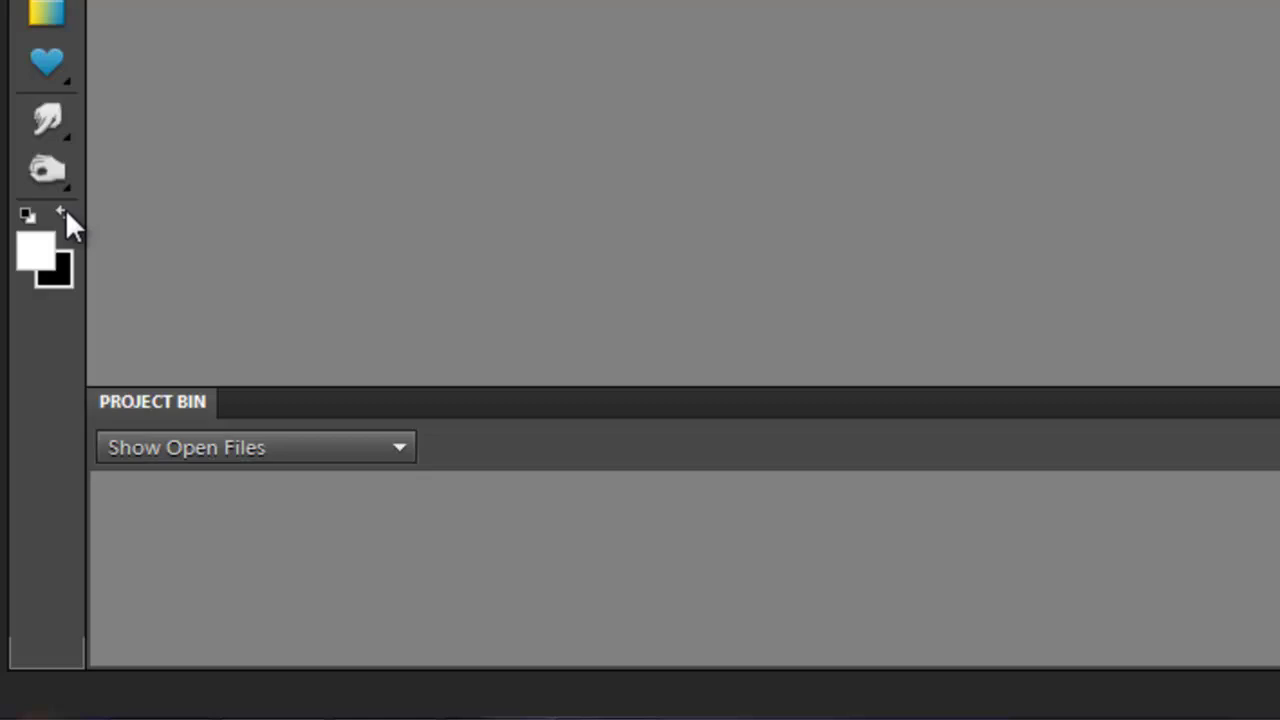
{"action": "left_click", "coordinate": [62, 213]}
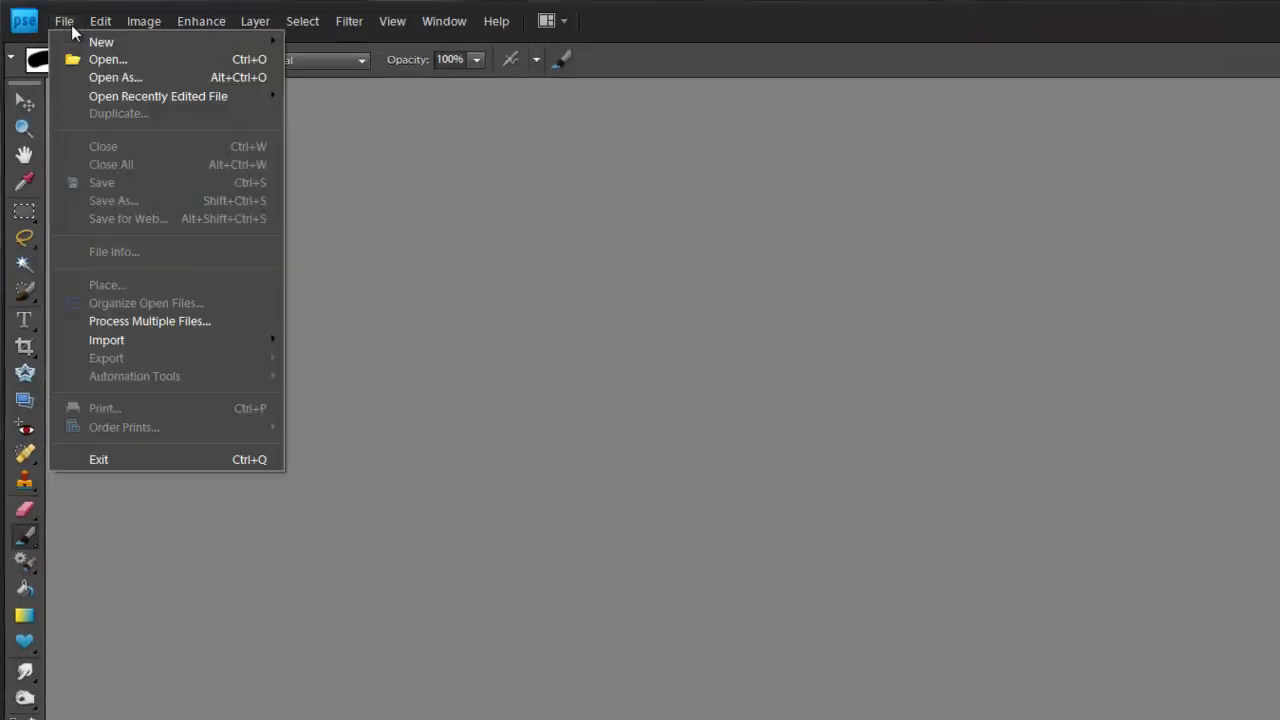
Step: Create blank A4 document Untitled-1 in RGB Color mode at 300 pixels/inch
{"action": "mouse_move", "coordinate": [115, 40]}
{"action": "left_click", "coordinate": [345, 41]}
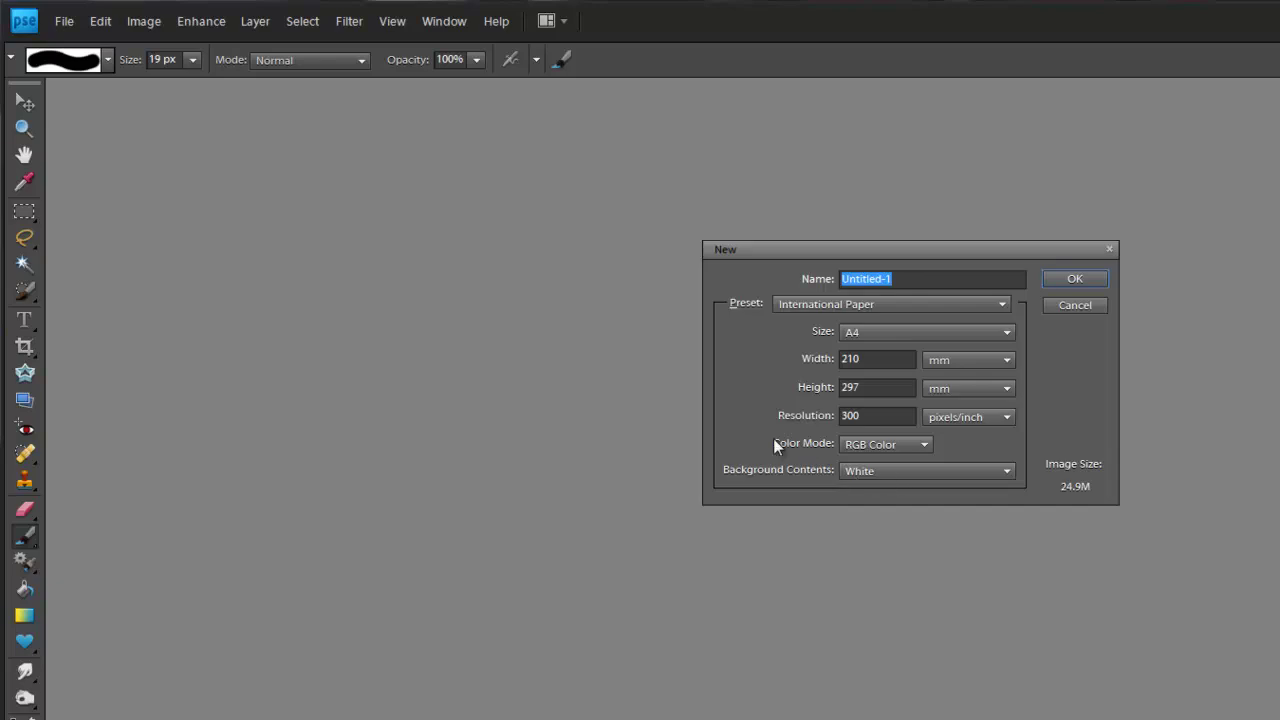
{"action": "left_click", "coordinate": [925, 450]}
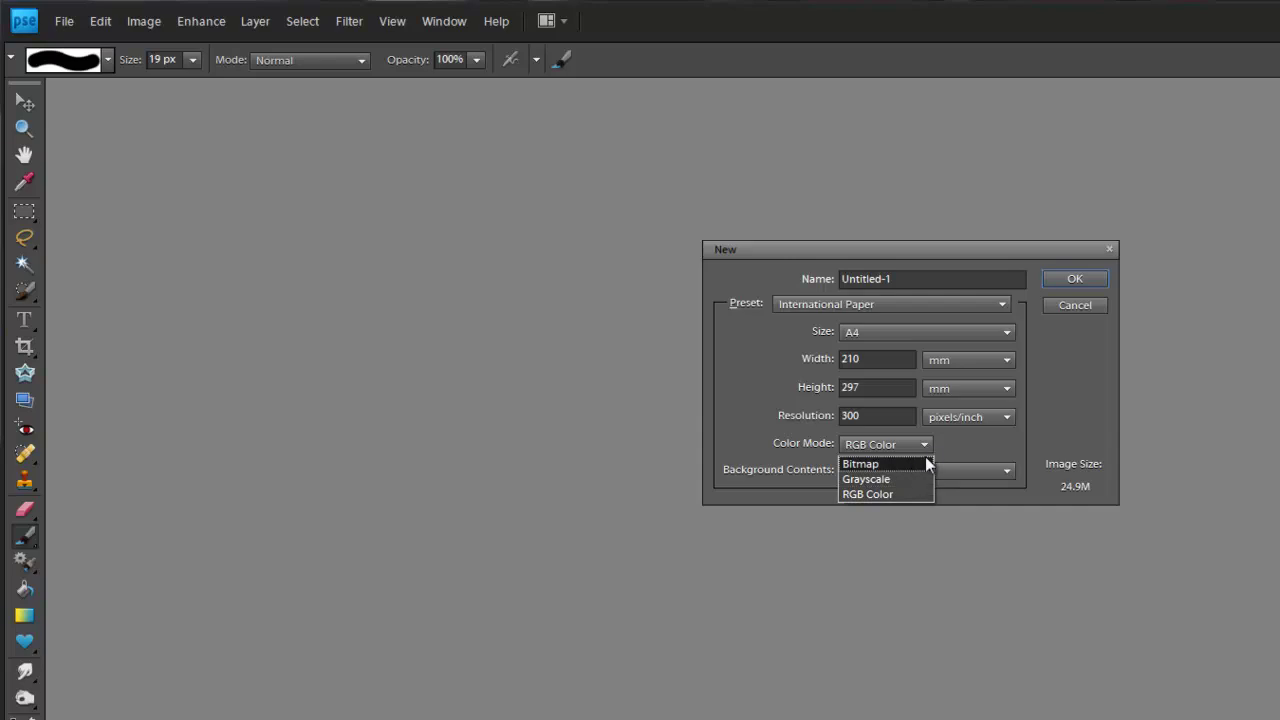
{"action": "left_click", "coordinate": [926, 444]}
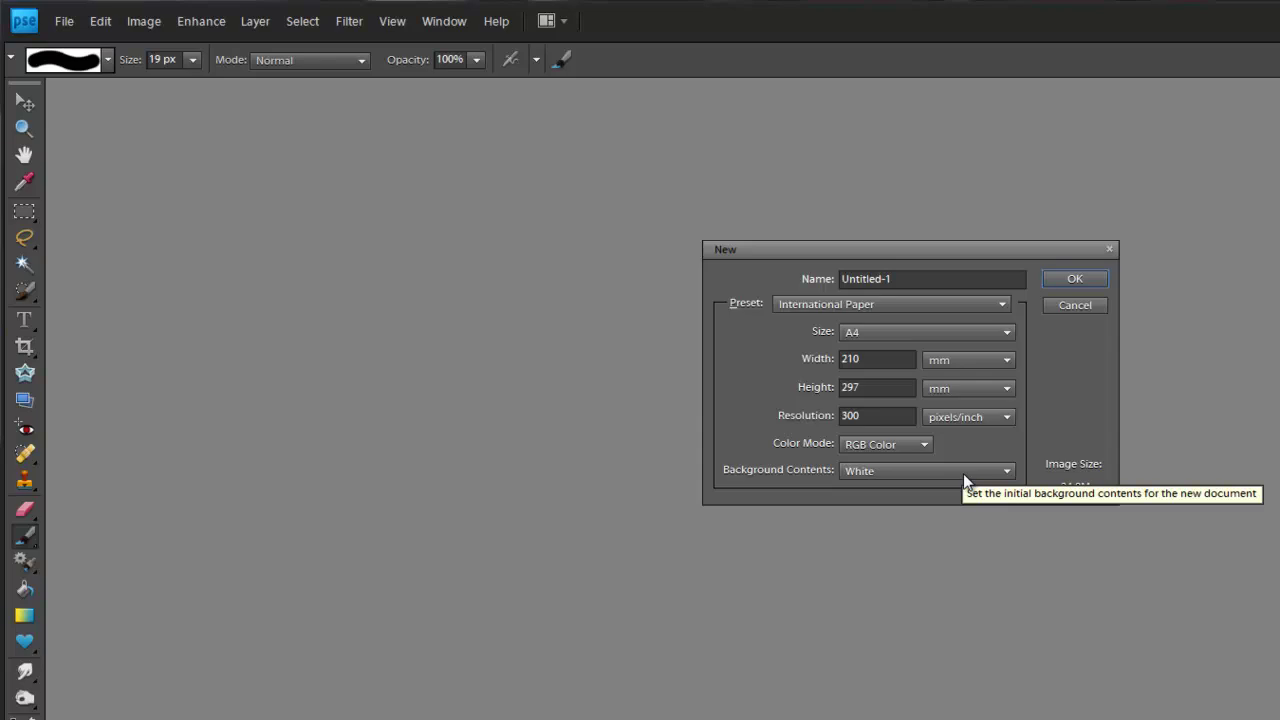
{"action": "left_click", "coordinate": [1074, 278]}
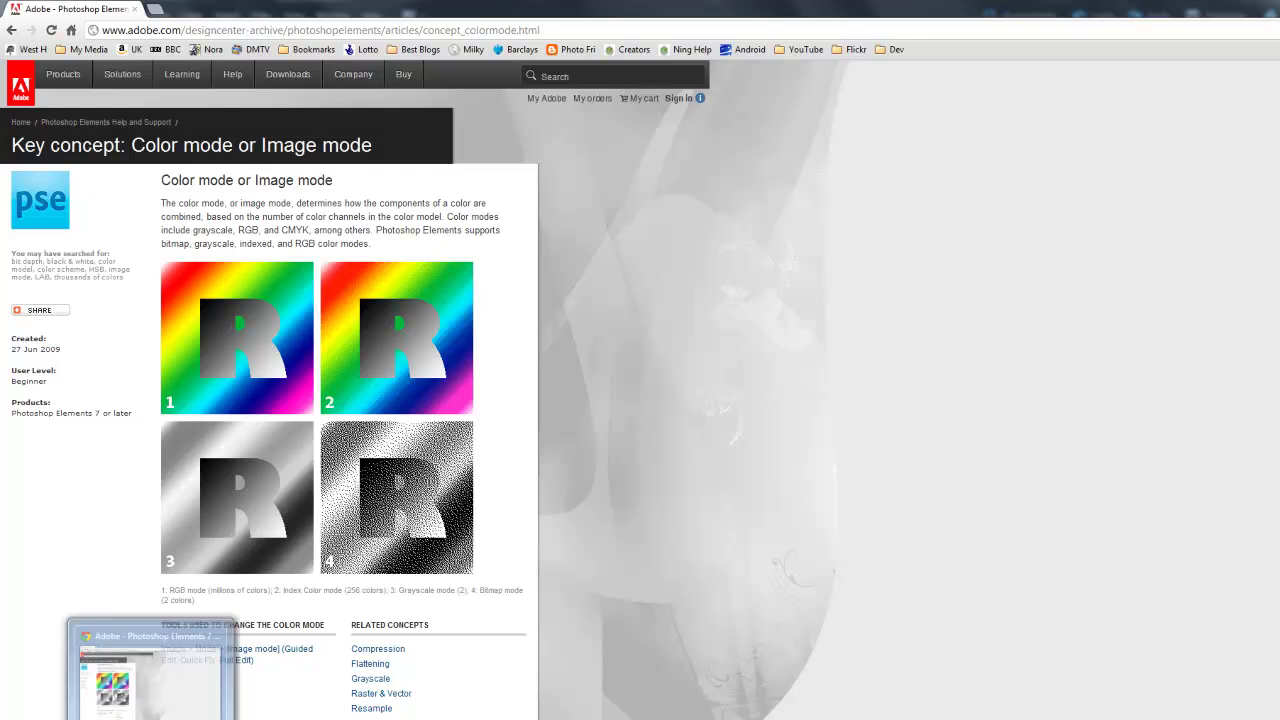
{"action": "left_click", "coordinate": [120, 680]}
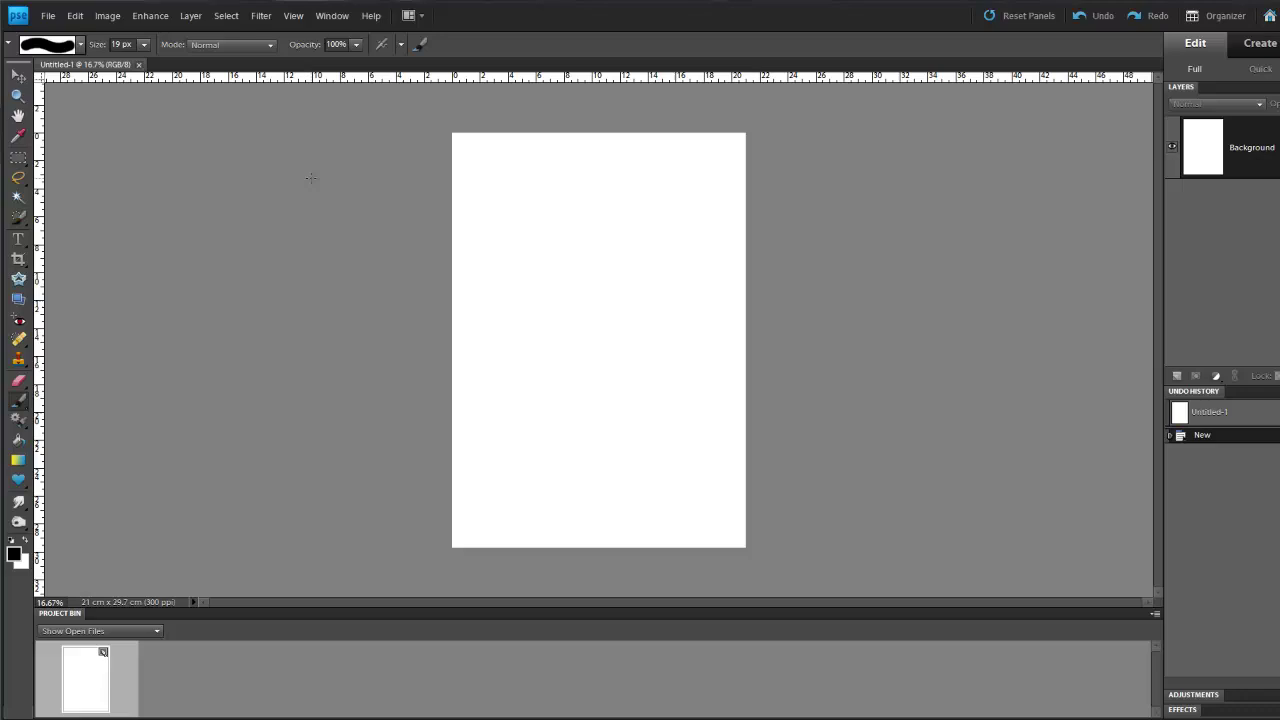
Step: Reopen the recently edited P1010044.JPG and bring up the Image > Mode list
{"action": "left_click", "coordinate": [49, 18]}
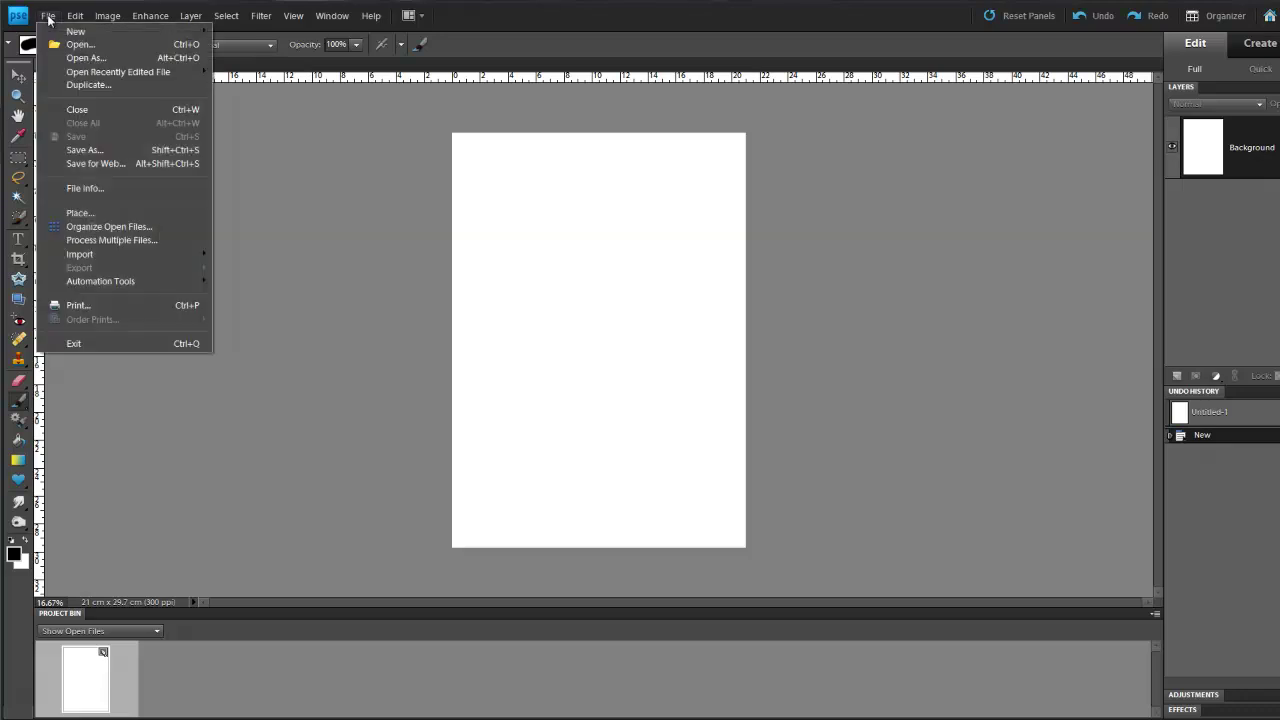
{"action": "mouse_move", "coordinate": [132, 72]}
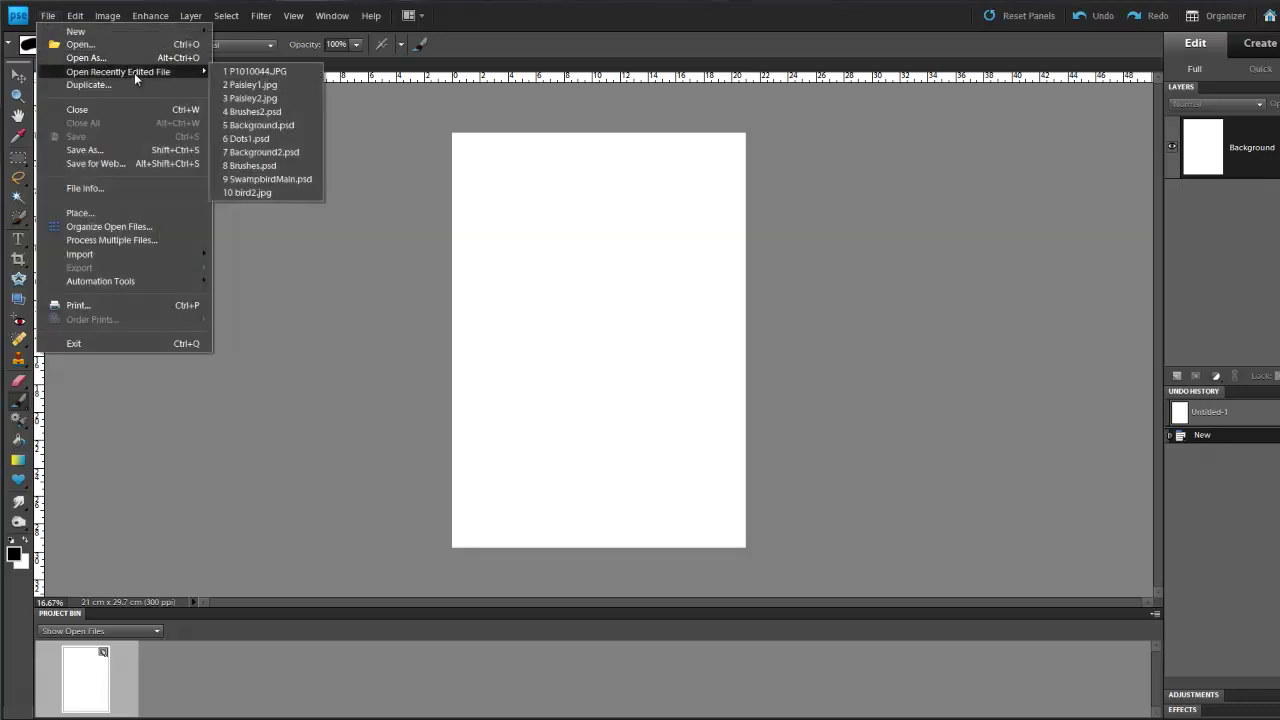
{"action": "left_click", "coordinate": [252, 72]}
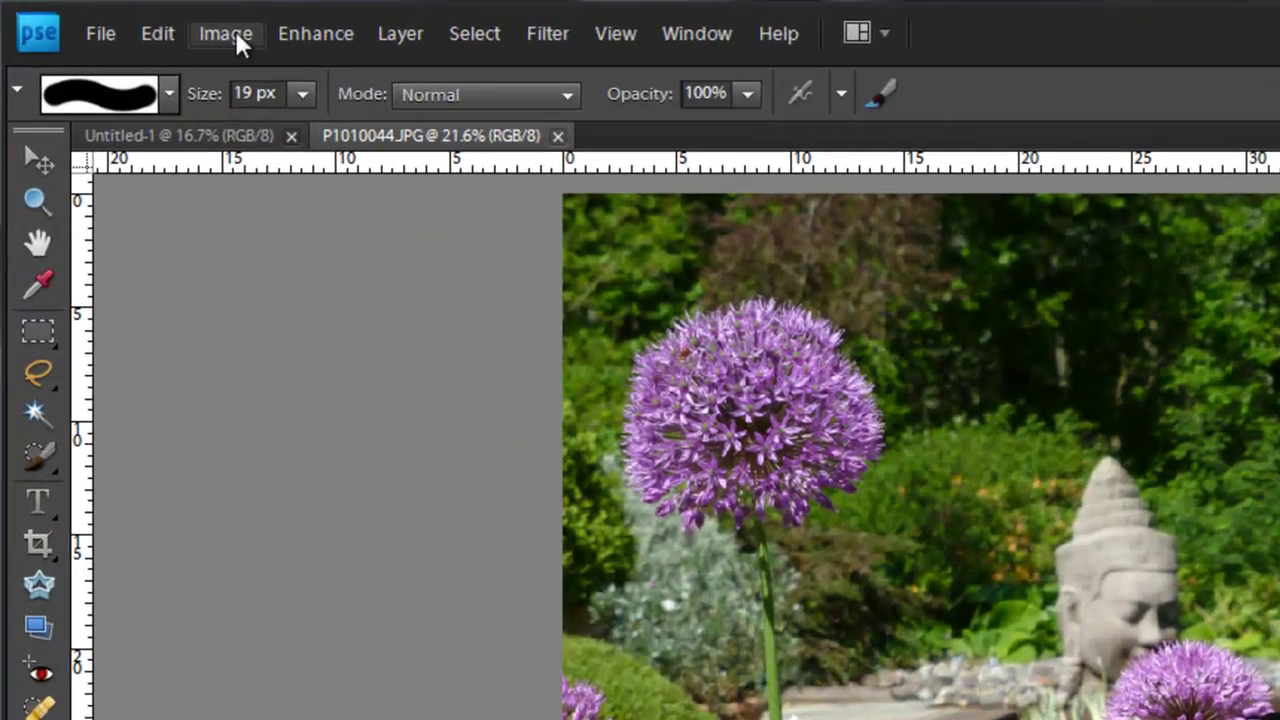
{"action": "left_click", "coordinate": [236, 32]}
{"action": "mouse_move", "coordinate": [300, 260]}
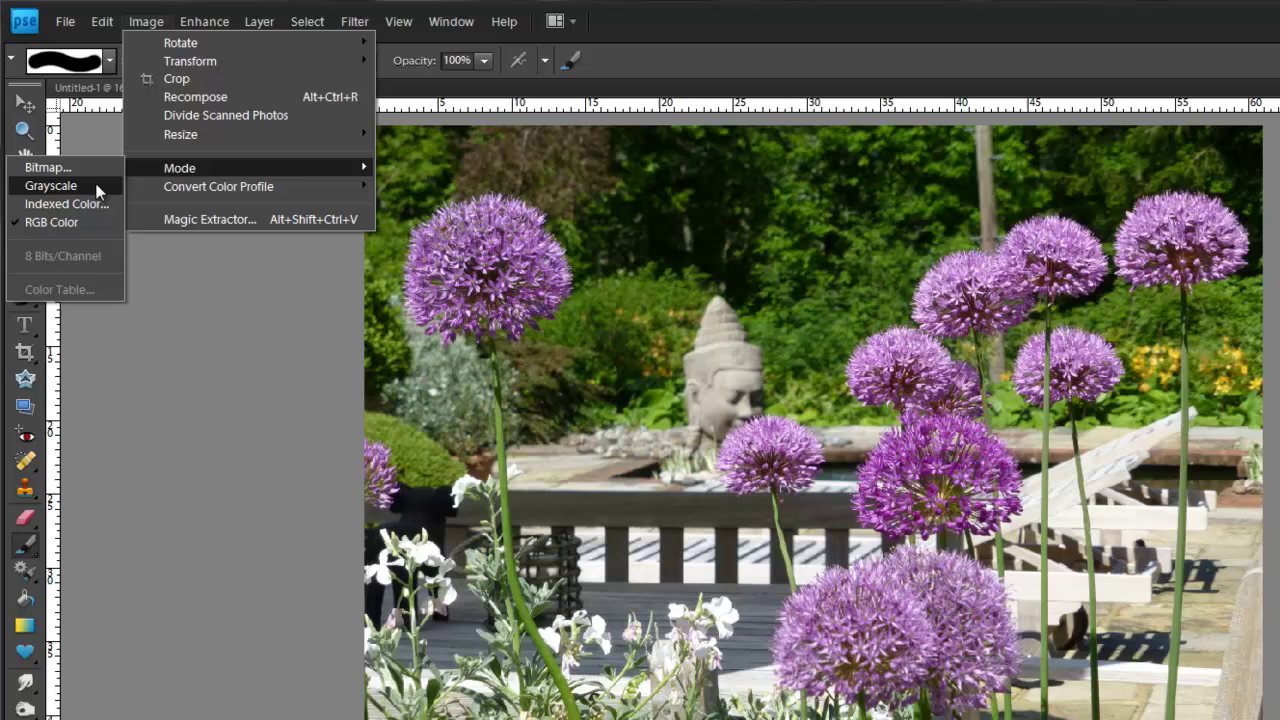
Step: Convert P1010044.JPG to Grayscale, discarding its colour information
{"action": "left_click", "coordinate": [78, 286]}
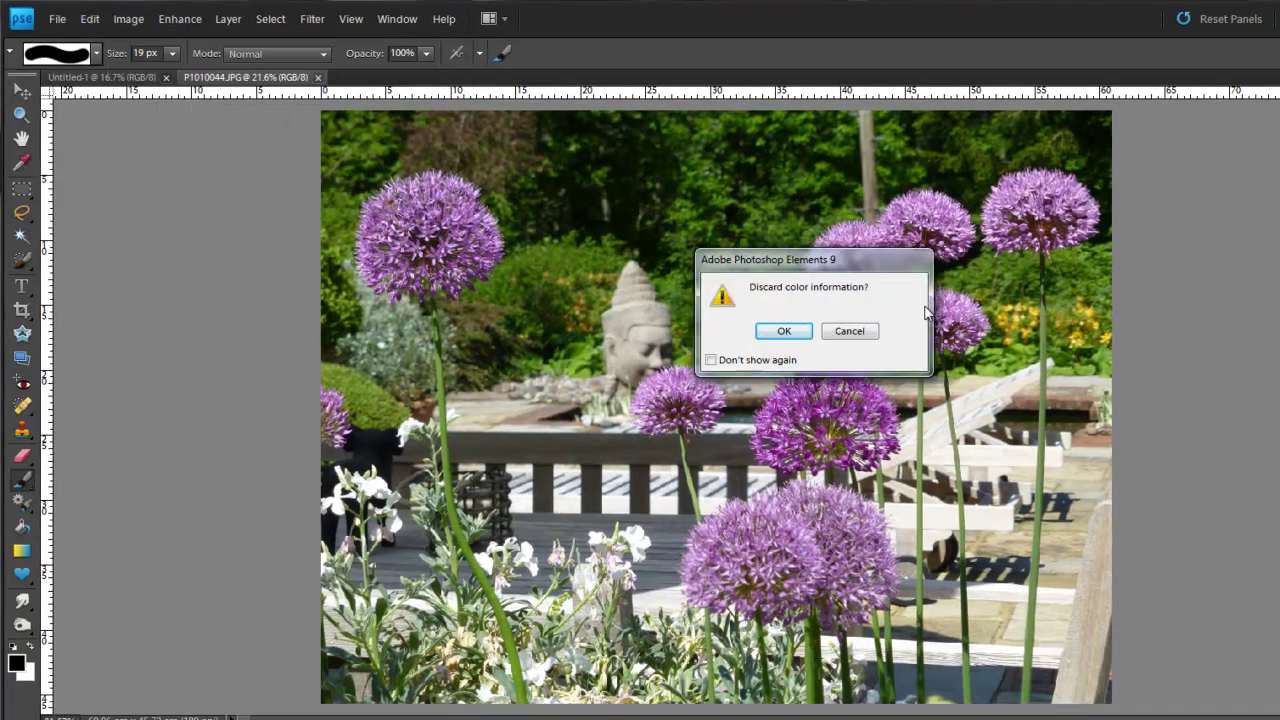
{"action": "left_click", "coordinate": [785, 331]}
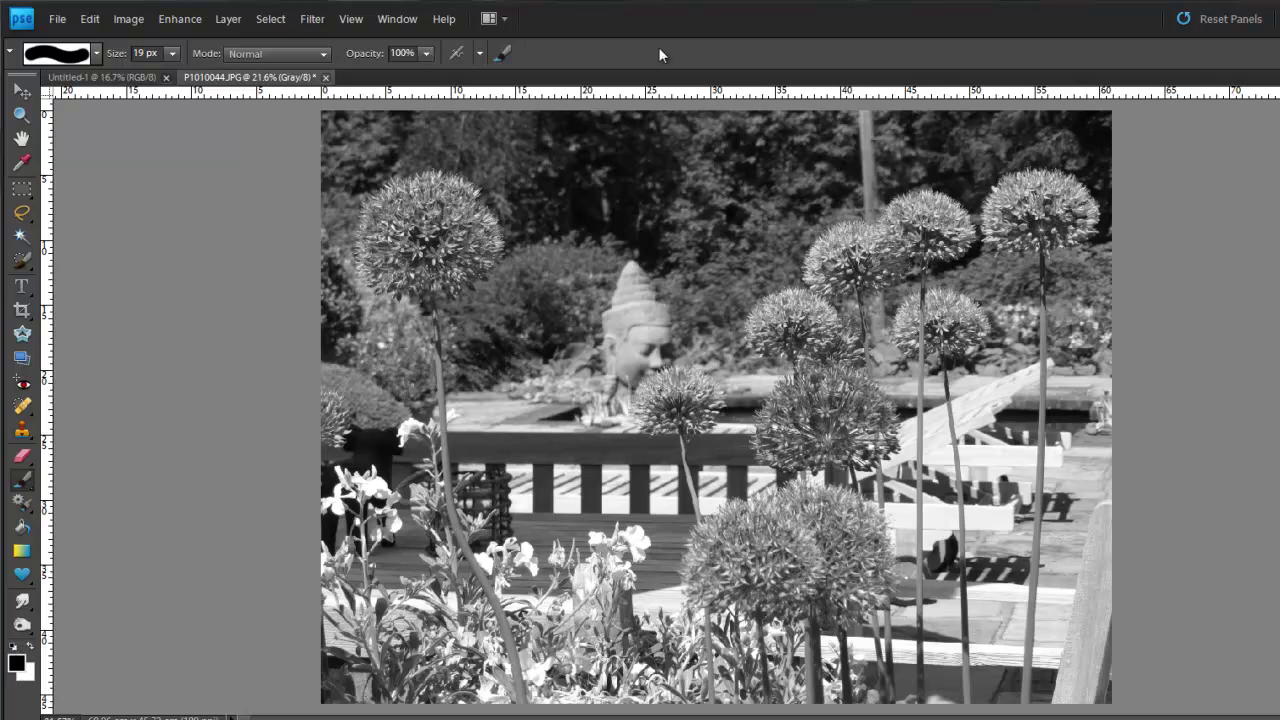
{"action": "left_click", "coordinate": [412, 22]}
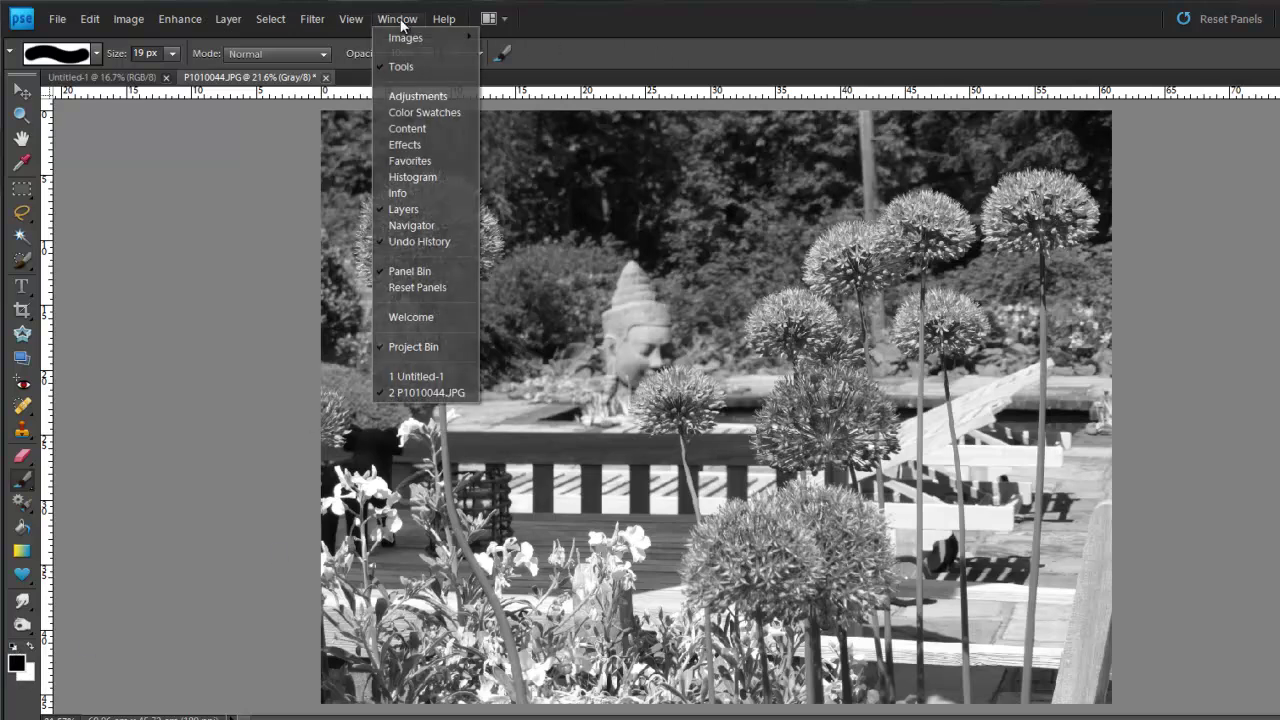
Step: Dock the Color Swatches panel below Layers and set a light swatch as foreground
{"action": "left_click", "coordinate": [430, 113]}
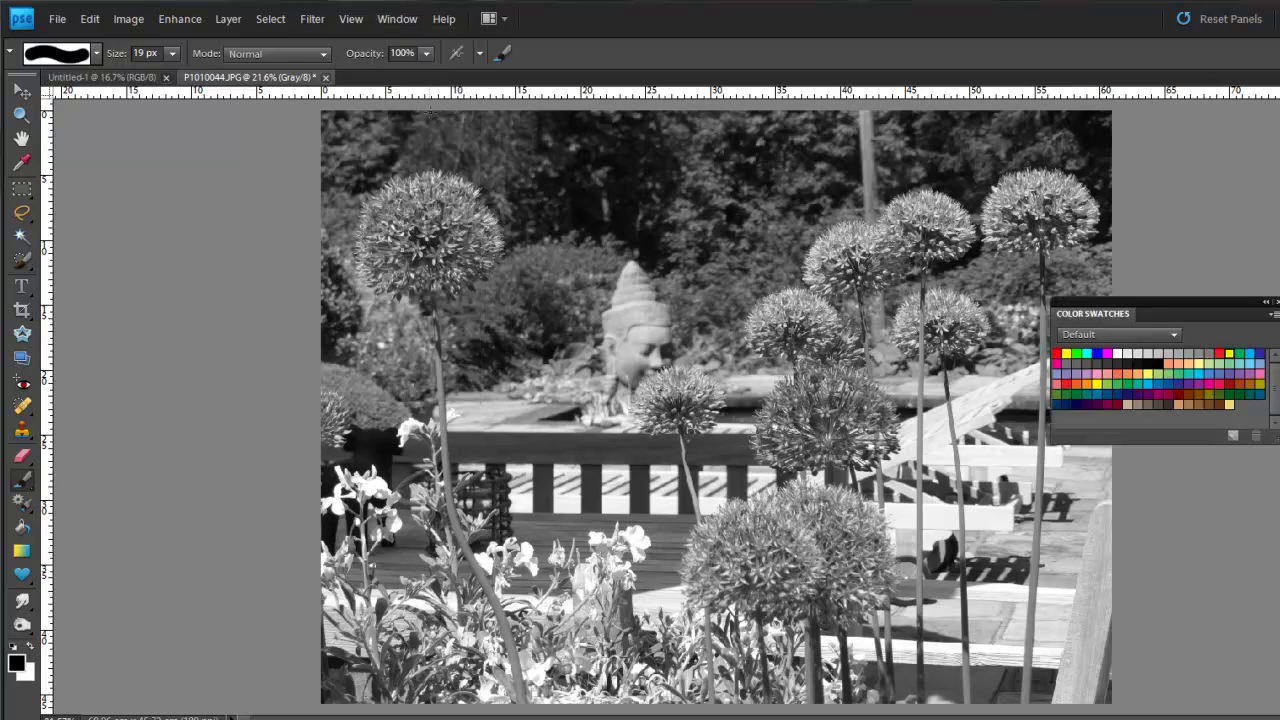
{"action": "left_click_drag", "start_coordinate": [967, 251], "coordinate": [1246, 347]}
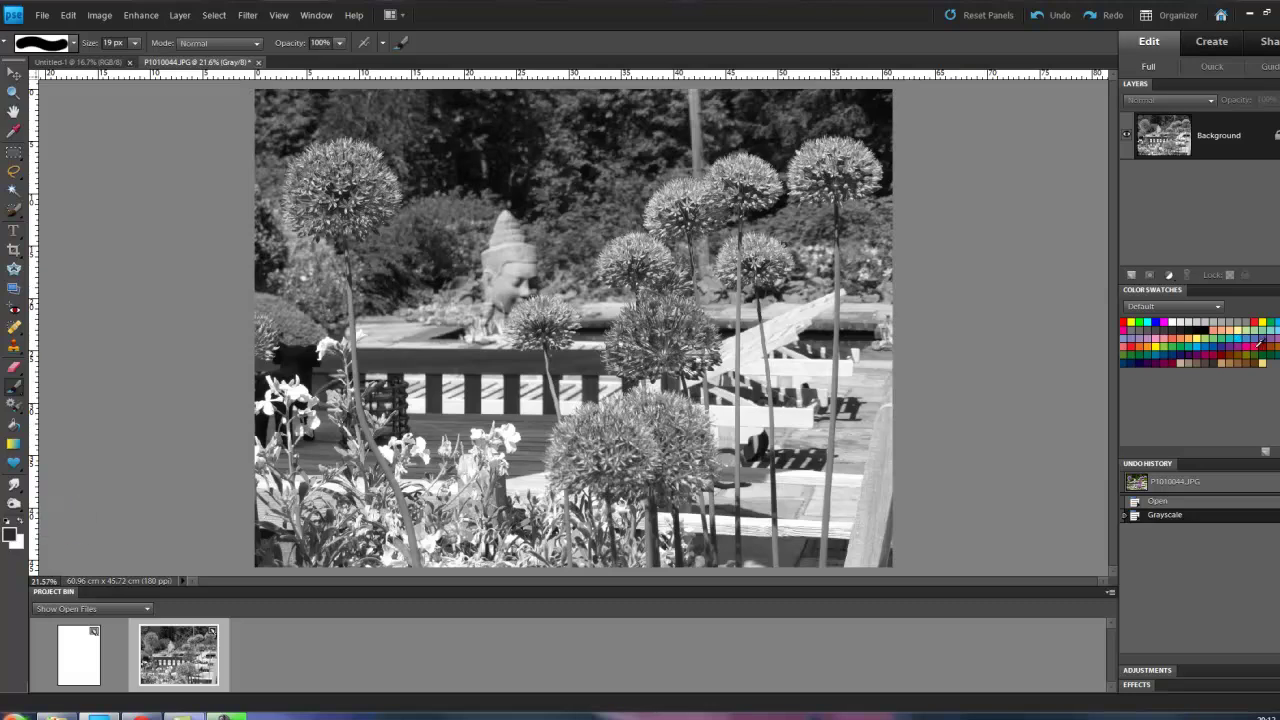
{"action": "left_click", "coordinate": [1156, 347]}
Step: Convert P1010044.JPG back to RGB Color and close it, leaving Untitled-1 open
{"action": "left_click", "coordinate": [100, 15]}
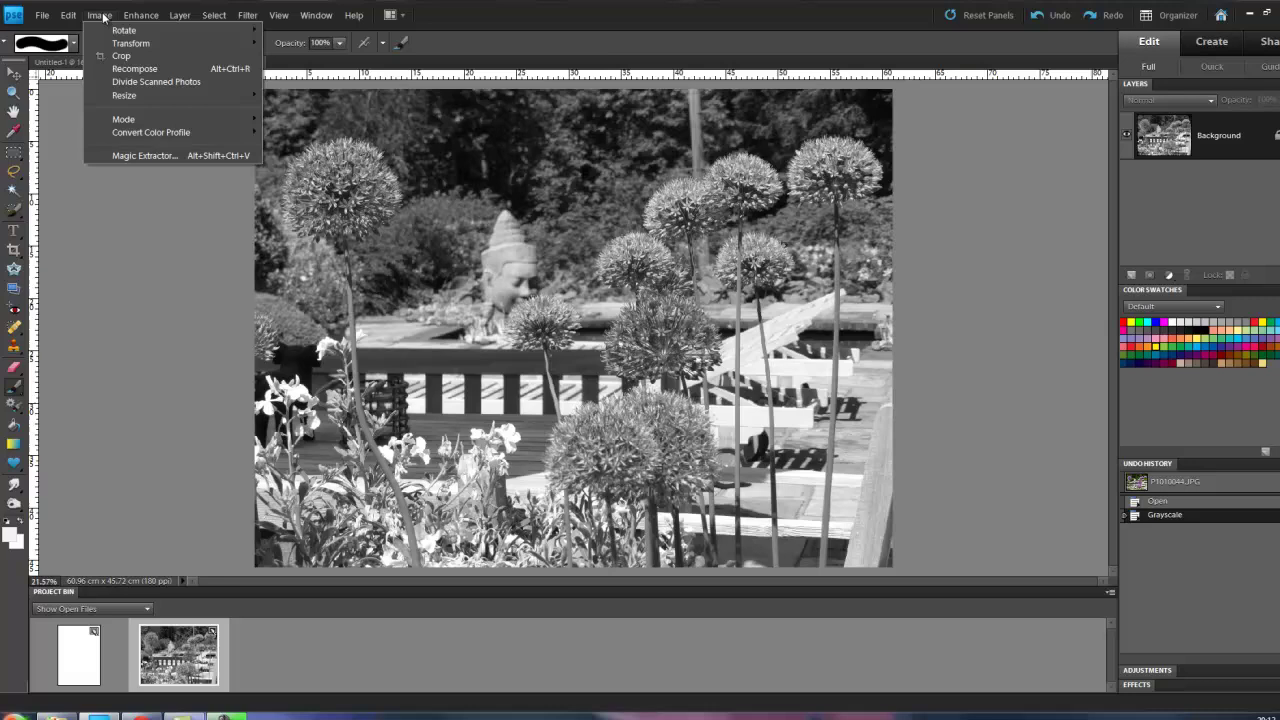
{"action": "mouse_move", "coordinate": [146, 121]}
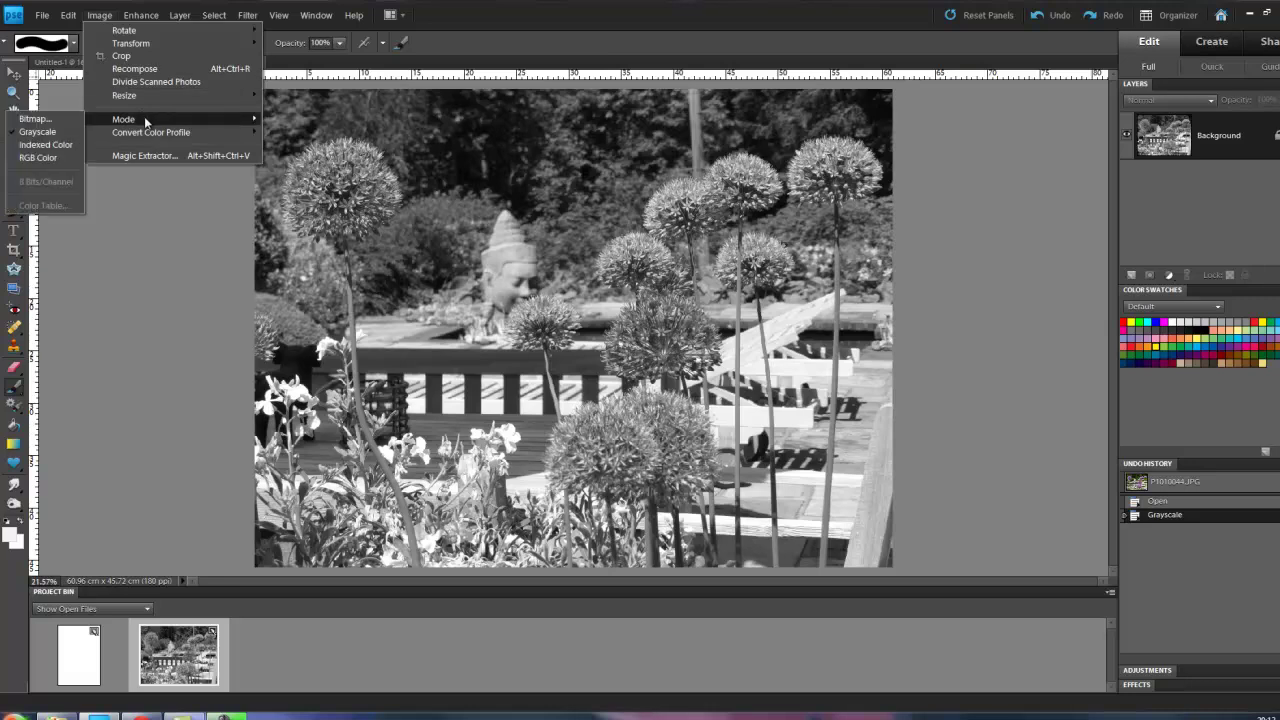
{"action": "left_click", "coordinate": [63, 157]}
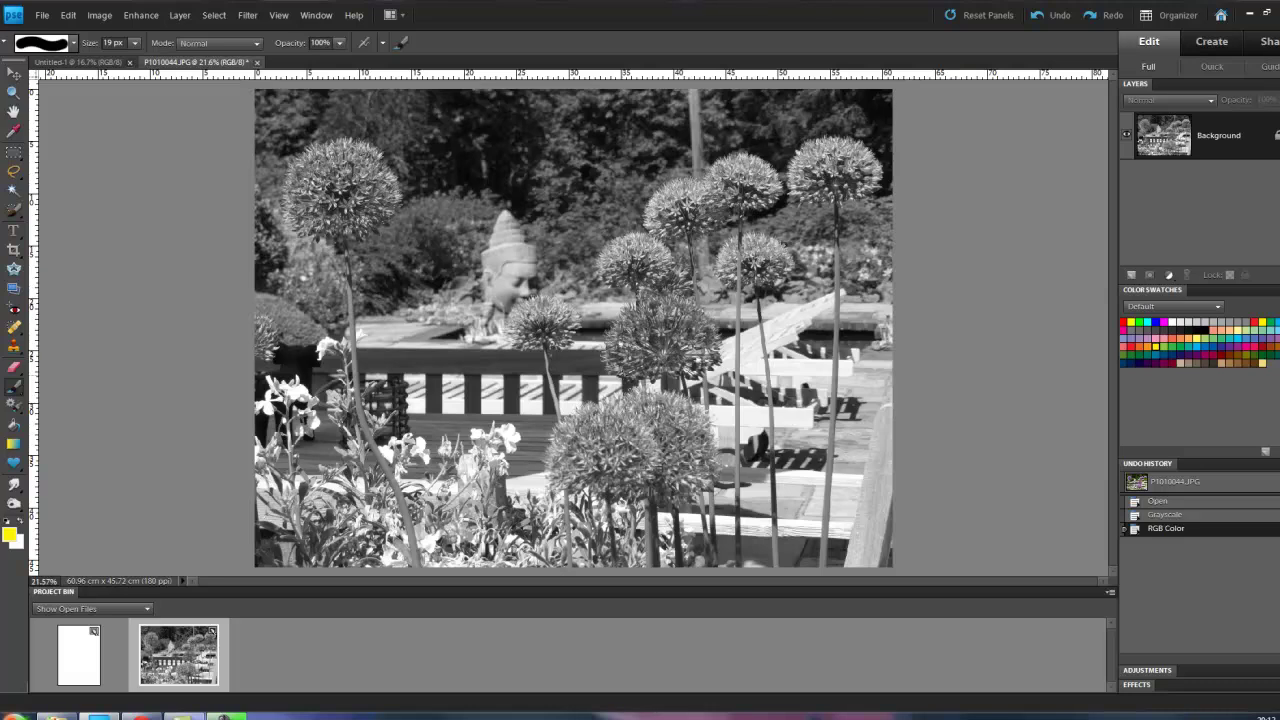
{"action": "key", "text": "ctrl+w"}
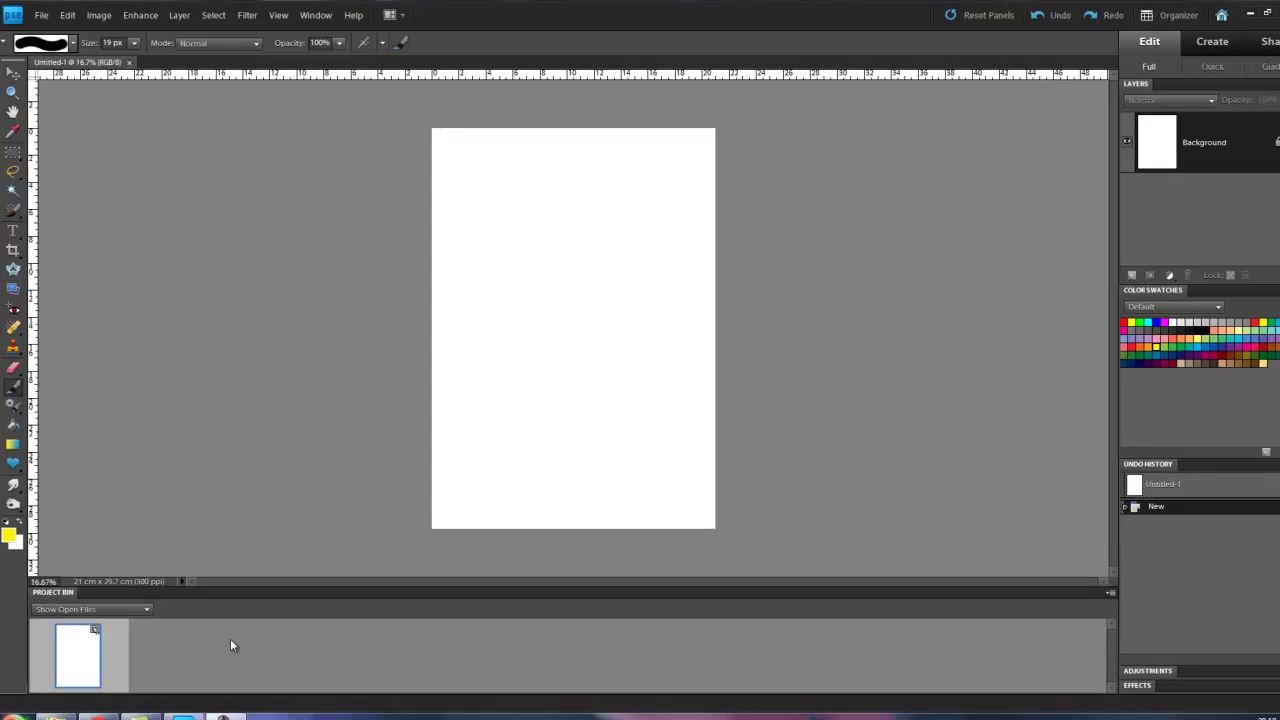
Step: Set the foreground colour to Pure Cyan, then Pure Magenta, from the swatches
{"action": "left_click", "coordinate": [1198, 347]}
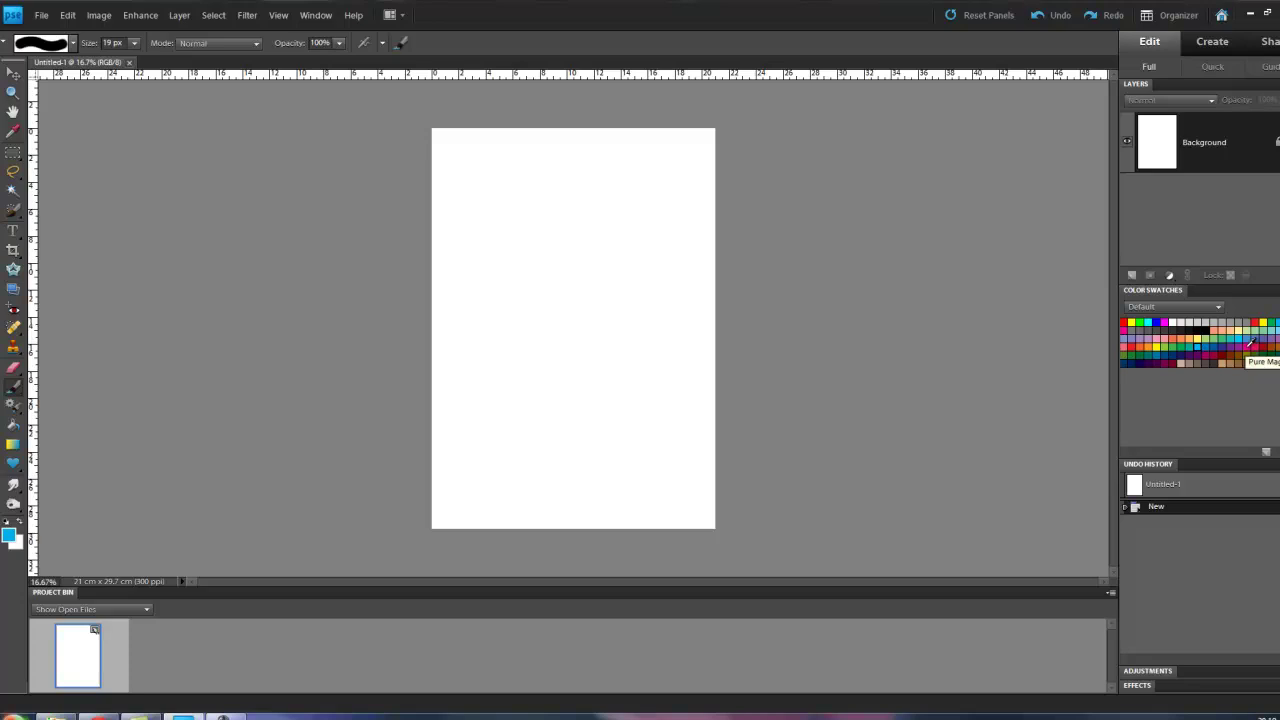
{"action": "left_click", "coordinate": [1245, 348]}
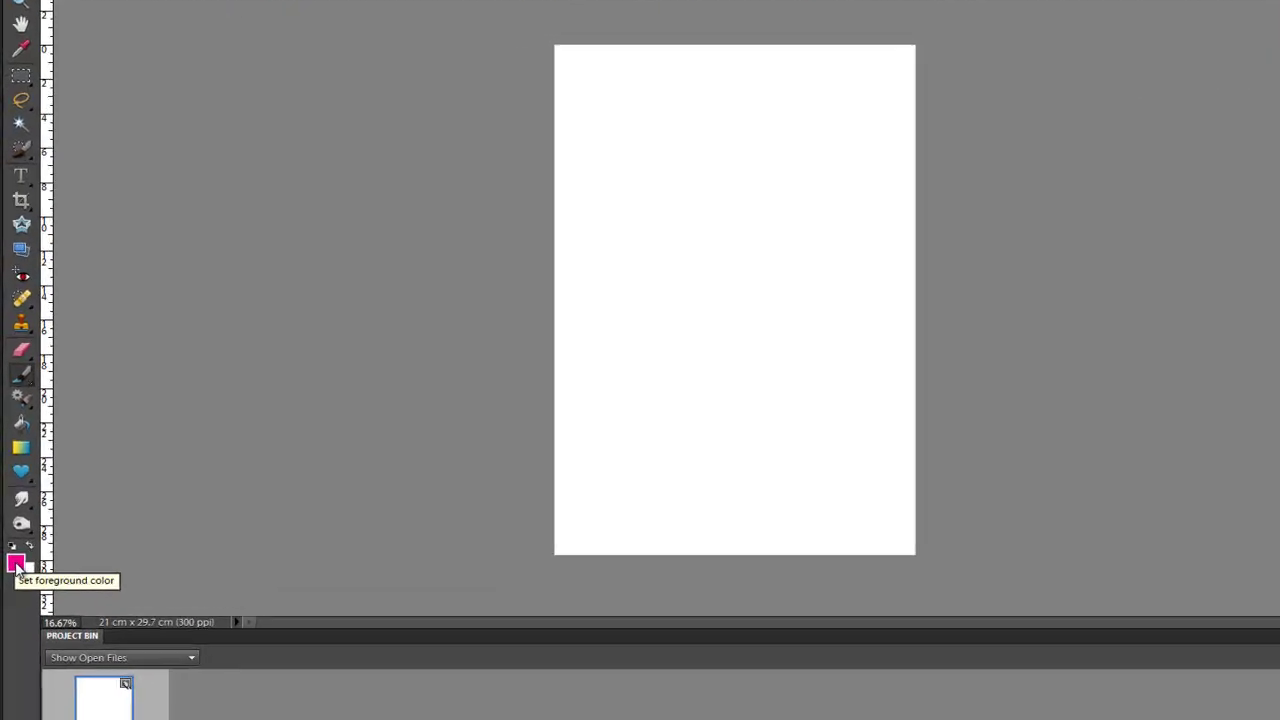
Step: In the foreground Color Picker, move the hue from magenta through blue to green 00ec90
{"action": "left_click", "coordinate": [9, 536]}
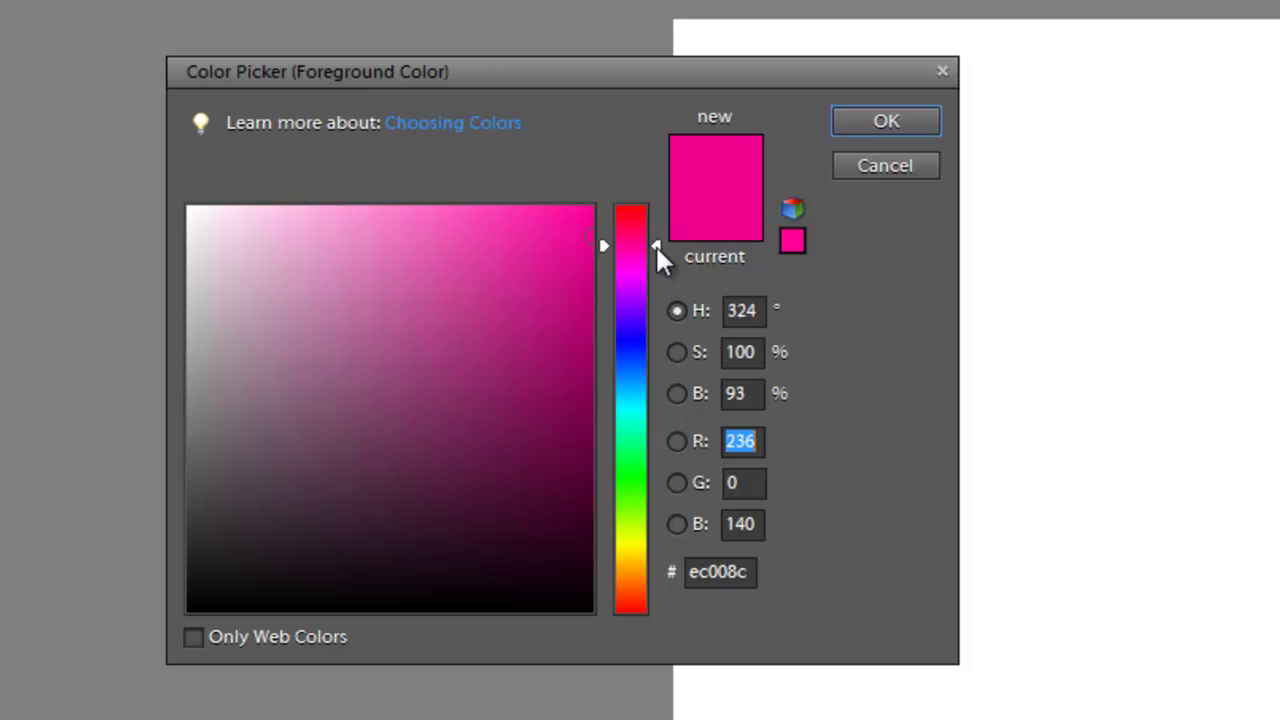
{"action": "left_click_drag", "start_coordinate": [655, 244], "coordinate": [661, 356]}
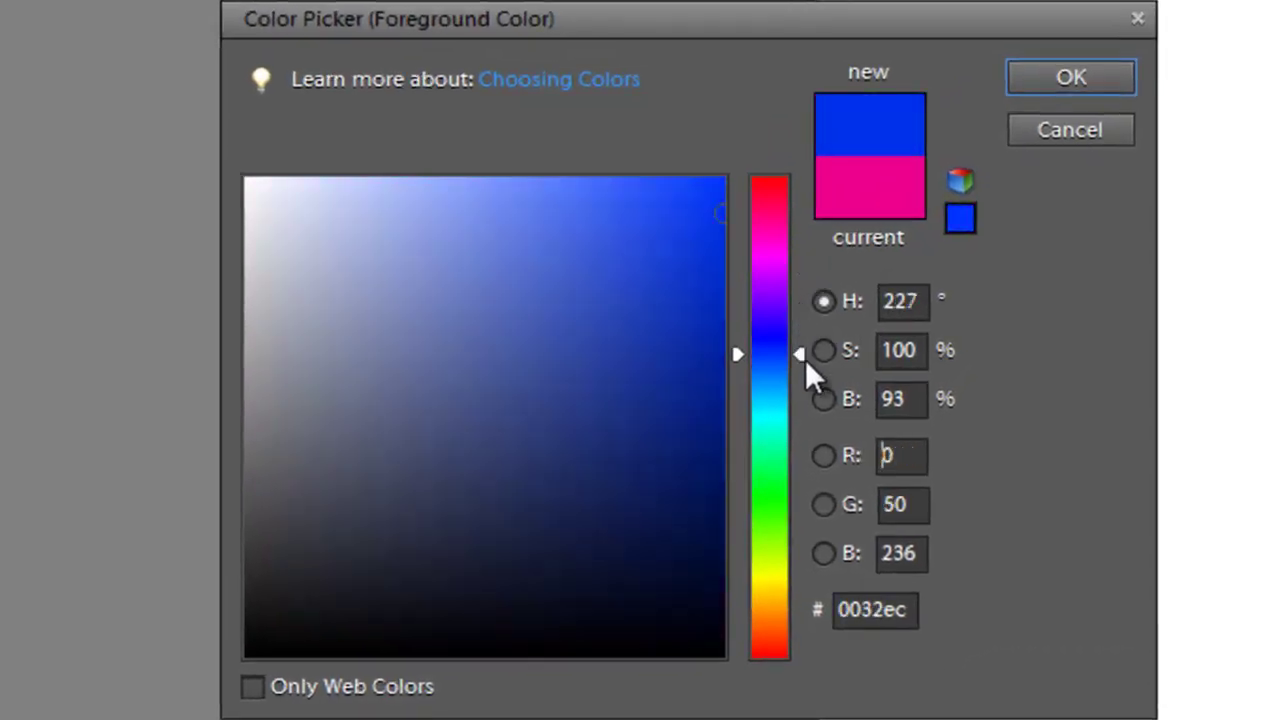
{"action": "left_click_drag", "start_coordinate": [805, 359], "coordinate": [799, 447]}
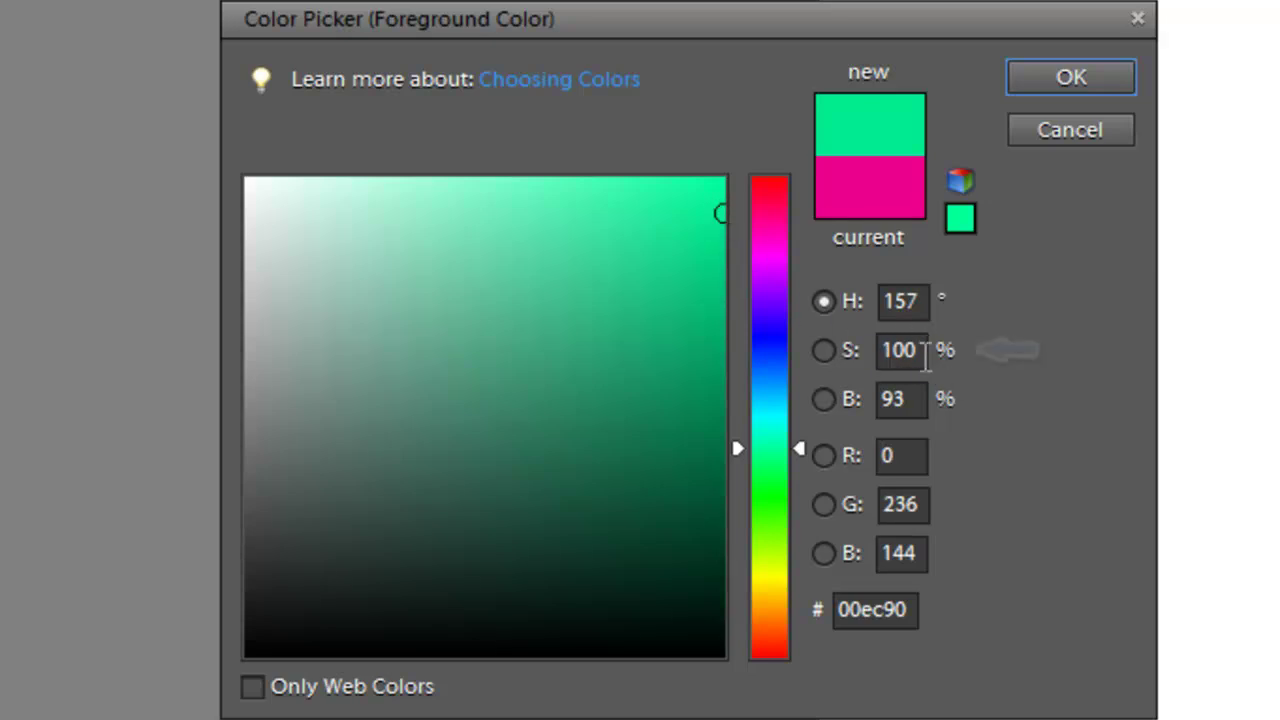
Step: Adjust the new green to S 95, B 92, giving hex 0beb94
{"action": "left_click", "coordinate": [720, 211]}
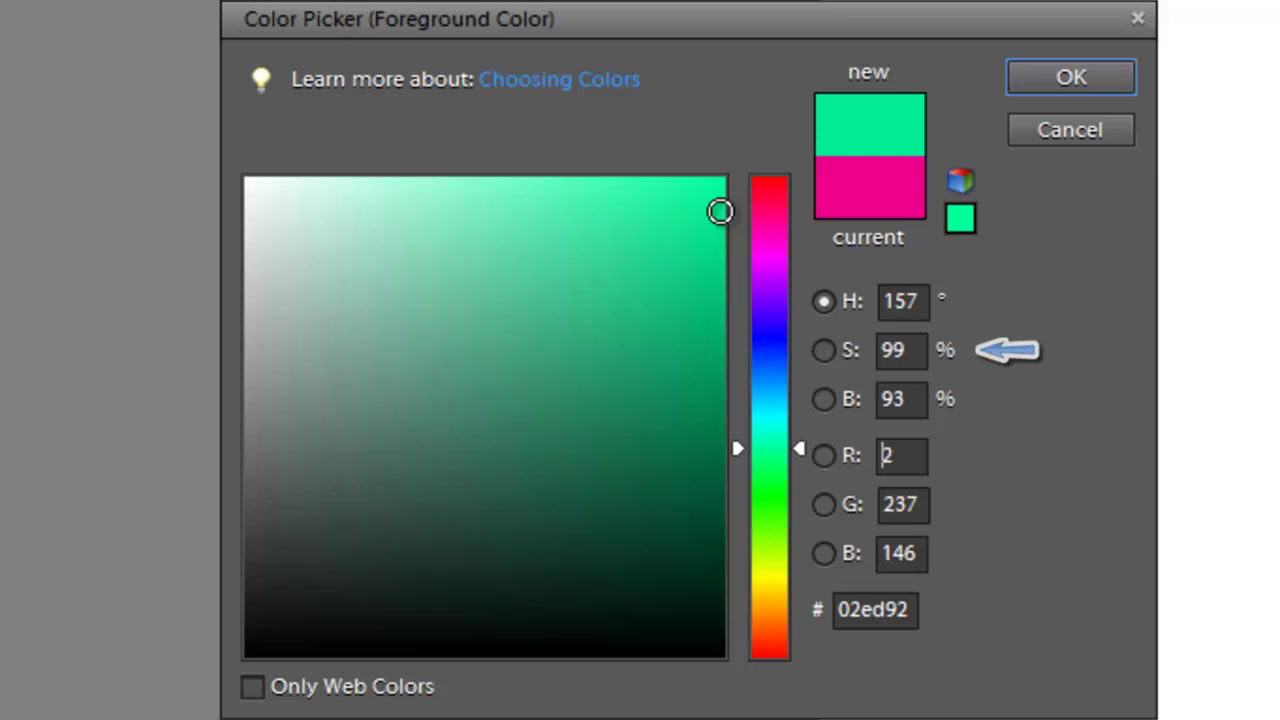
{"action": "mouse_move", "coordinate": [720, 211]}
{"action": "left_mouse_down"}
{"action": "mouse_move", "coordinate": [706, 229]}
{"action": "mouse_move", "coordinate": [300, 221]}
{"action": "mouse_move", "coordinate": [720, 221]}
{"action": "mouse_move", "coordinate": [696, 221]}
{"action": "mouse_move", "coordinate": [696, 253]}
{"action": "left_mouse_up"}
{"action": "left_click_drag", "start_coordinate": [697, 281], "coordinate": [699, 384]}
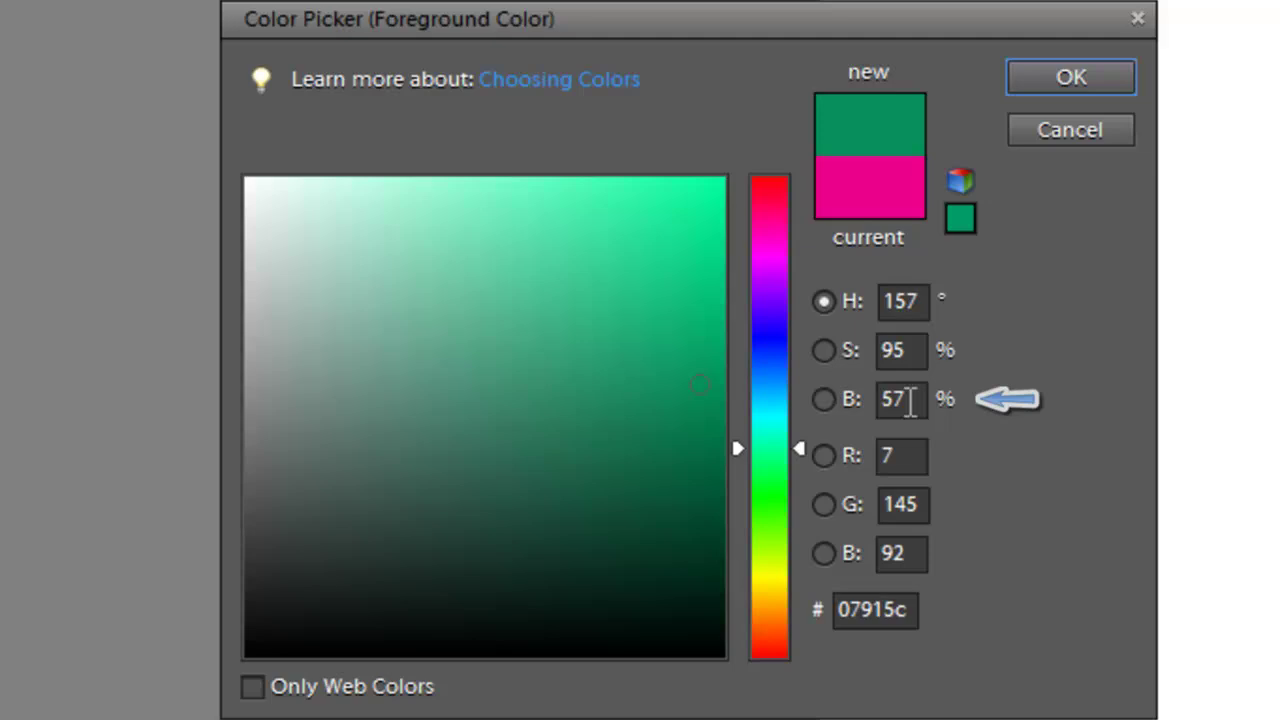
{"action": "left_click_drag", "start_coordinate": [703, 380], "coordinate": [700, 214]}
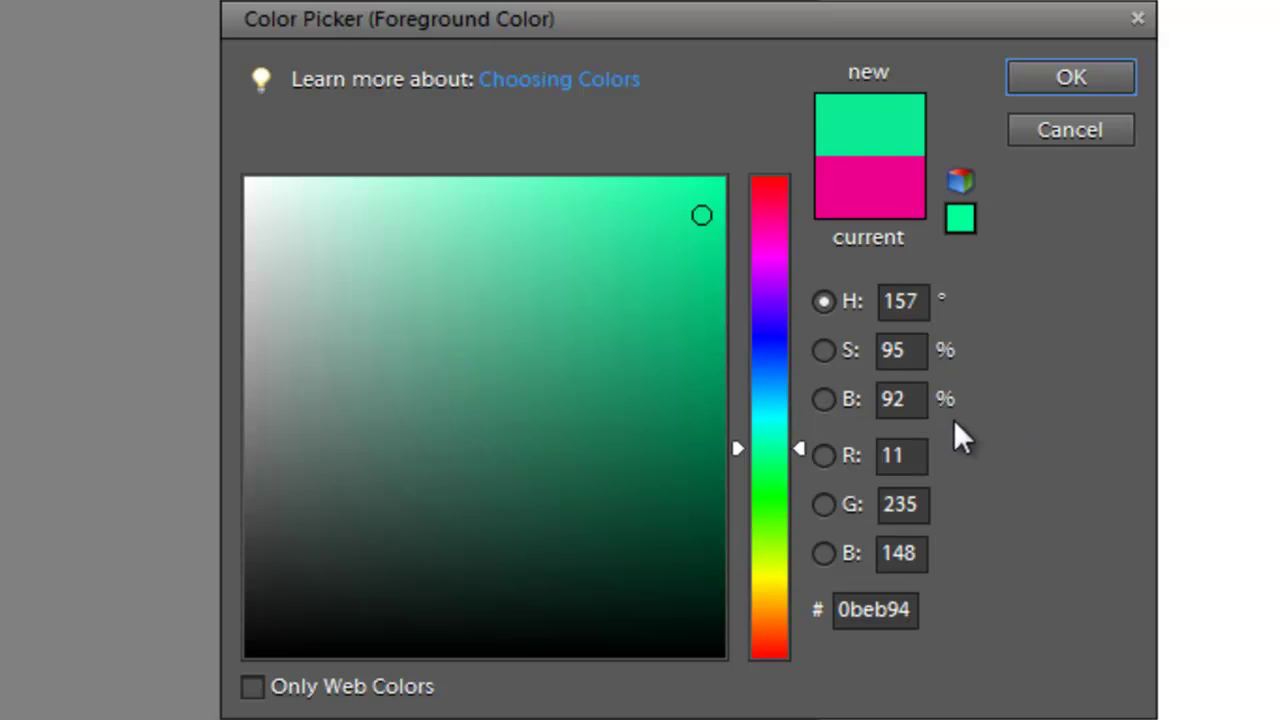
Step: Switch the colour field to Saturation view and pick purple cc19e7 (H 292, S 89, B 91)
{"action": "left_click", "coordinate": [824, 350]}
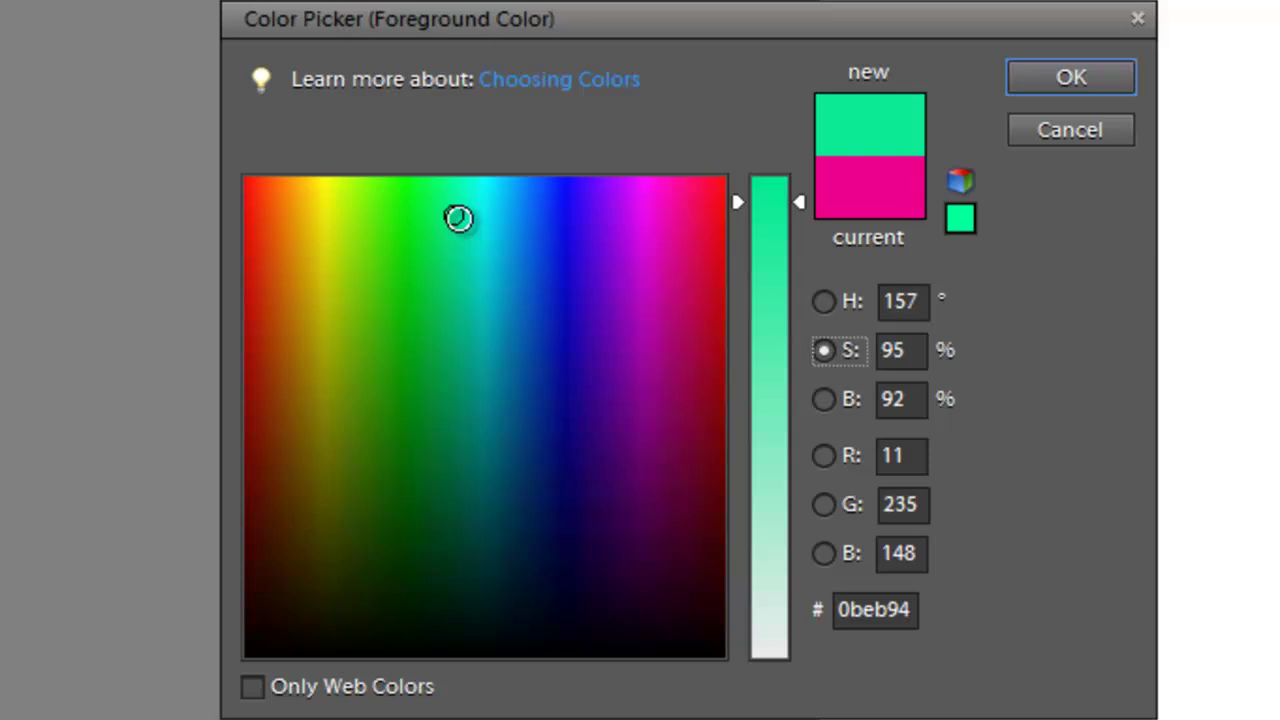
{"action": "mouse_move", "coordinate": [457, 217]}
{"action": "left_mouse_down"}
{"action": "mouse_move", "coordinate": [294, 222]}
{"action": "mouse_move", "coordinate": [331, 227]}
{"action": "left_mouse_up"}
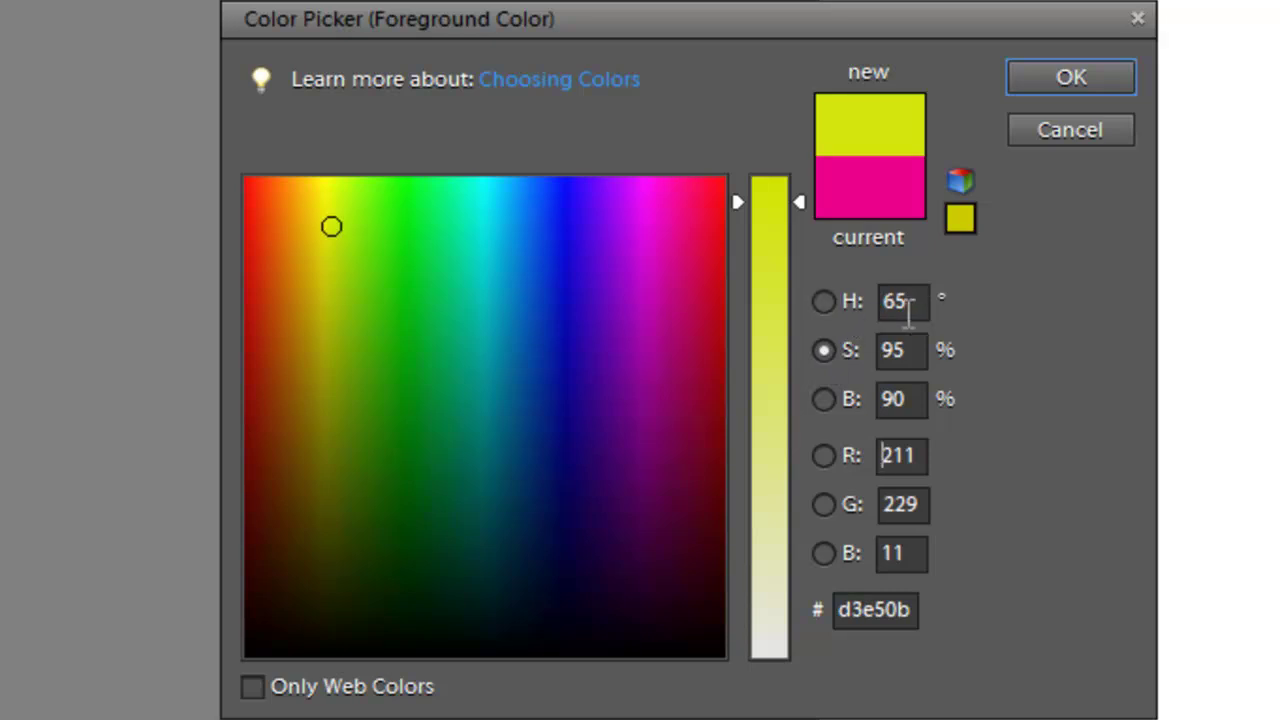
{"action": "mouse_move", "coordinate": [331, 223]}
{"action": "left_mouse_down"}
{"action": "mouse_move", "coordinate": [683, 231]}
{"action": "mouse_move", "coordinate": [326, 231]}
{"action": "left_mouse_up"}
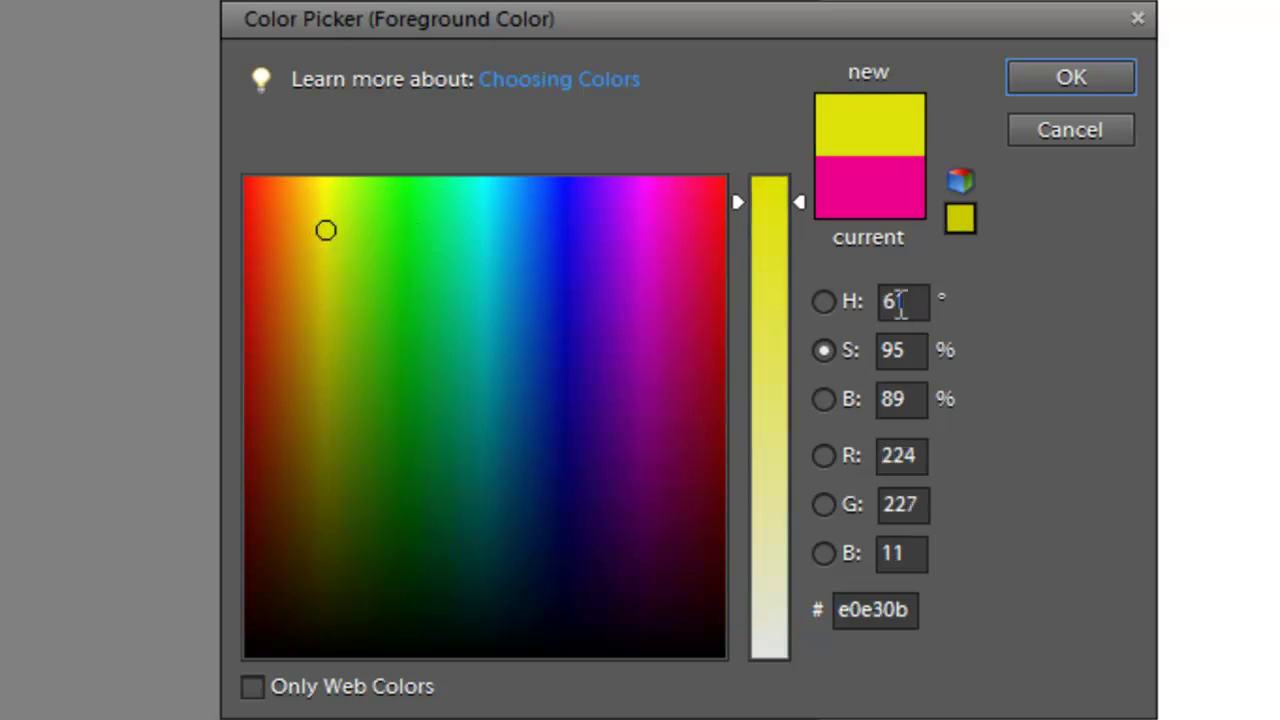
{"action": "mouse_move", "coordinate": [801, 207]}
{"action": "left_mouse_down"}
{"action": "mouse_move", "coordinate": [793, 370]}
{"action": "mouse_move", "coordinate": [809, 551]}
{"action": "mouse_move", "coordinate": [790, 229]}
{"action": "left_mouse_up"}
{"action": "mouse_move", "coordinate": [324, 230]}
{"action": "left_mouse_down"}
{"action": "mouse_move", "coordinate": [311, 420]}
{"action": "mouse_move", "coordinate": [326, 517]}
{"action": "mouse_move", "coordinate": [357, 246]}
{"action": "mouse_move", "coordinate": [442, 220]}
{"action": "mouse_move", "coordinate": [634, 222]}
{"action": "left_mouse_up"}
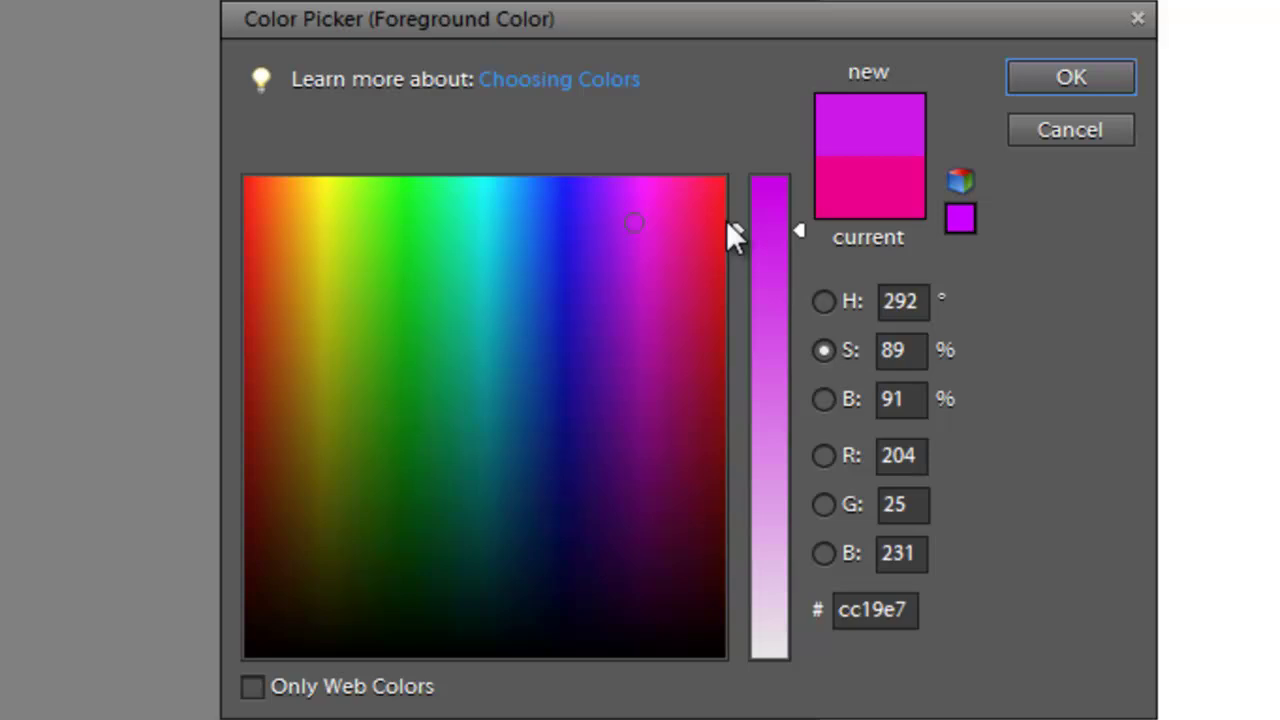
Step: Sort the colour field by brightness, tune it to hot pink f61cc0, and return to hue view
{"action": "left_click", "coordinate": [826, 398]}
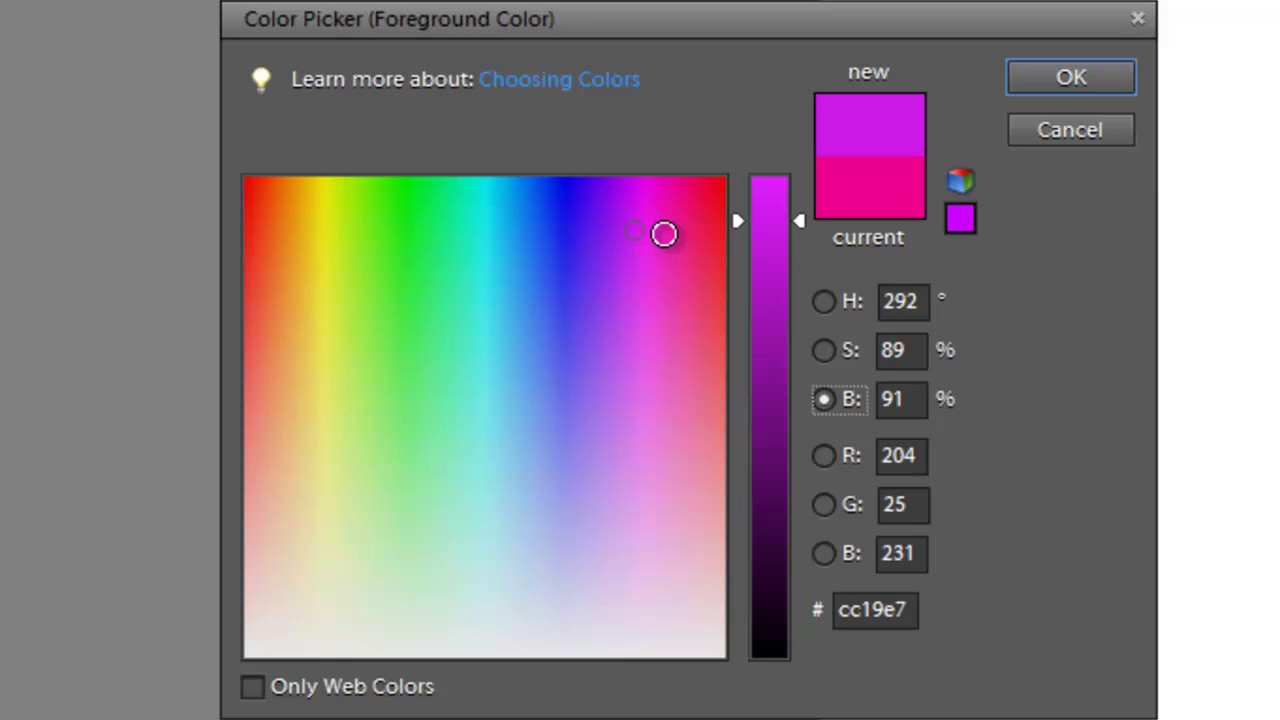
{"action": "mouse_move", "coordinate": [664, 234]}
{"action": "left_mouse_down"}
{"action": "mouse_move", "coordinate": [301, 224]}
{"action": "mouse_move", "coordinate": [646, 231]}
{"action": "mouse_move", "coordinate": [657, 448]}
{"action": "mouse_move", "coordinate": [666, 231]}
{"action": "left_mouse_up"}
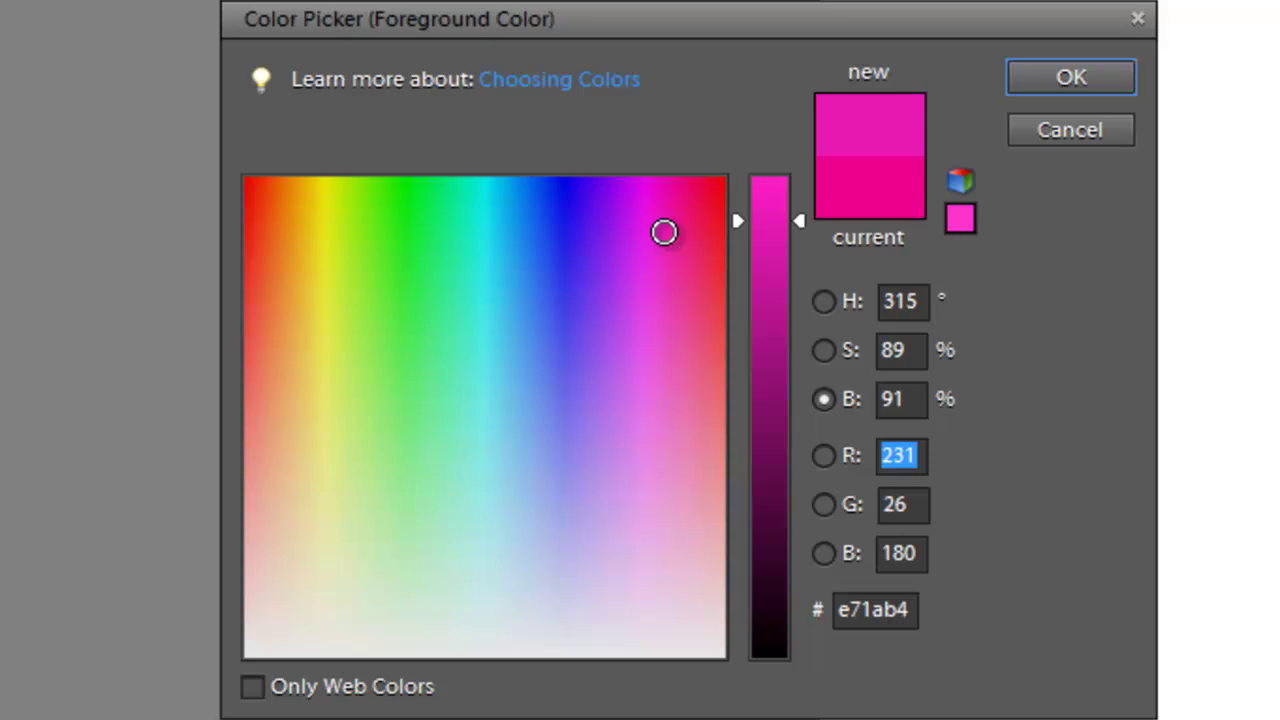
{"action": "mouse_move", "coordinate": [797, 216]}
{"action": "left_mouse_down"}
{"action": "mouse_move", "coordinate": [799, 445]}
{"action": "mouse_move", "coordinate": [788, 193]}
{"action": "left_mouse_up"}
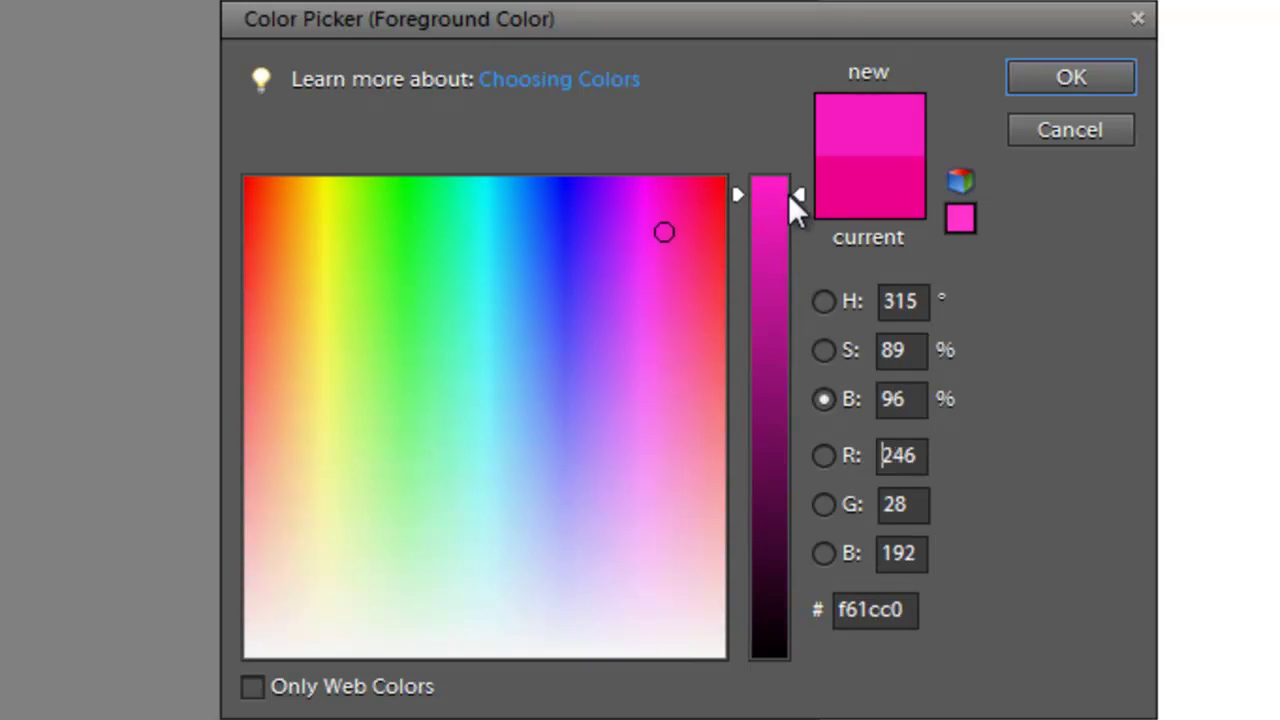
{"action": "left_click", "coordinate": [824, 300]}
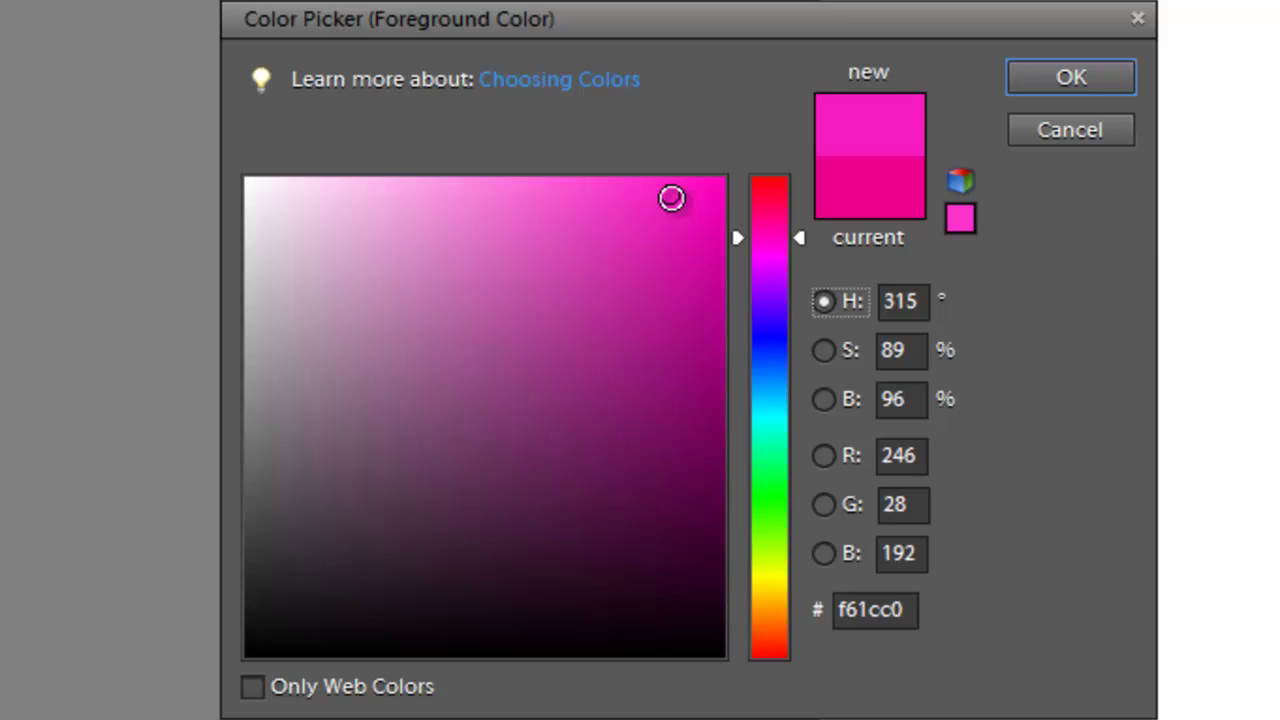
Step: Pale the pink to c36dae (H 315, S 44, B 76) and accept it as the foreground colour
{"action": "mouse_move", "coordinate": [671, 198]}
{"action": "left_mouse_down"}
{"action": "mouse_move", "coordinate": [326, 206]}
{"action": "mouse_move", "coordinate": [677, 206]}
{"action": "mouse_move", "coordinate": [489, 223]}
{"action": "mouse_move", "coordinate": [469, 337]}
{"action": "mouse_move", "coordinate": [411, 323]}
{"action": "mouse_move", "coordinate": [394, 346]}
{"action": "mouse_move", "coordinate": [455, 290]}
{"action": "left_mouse_up"}
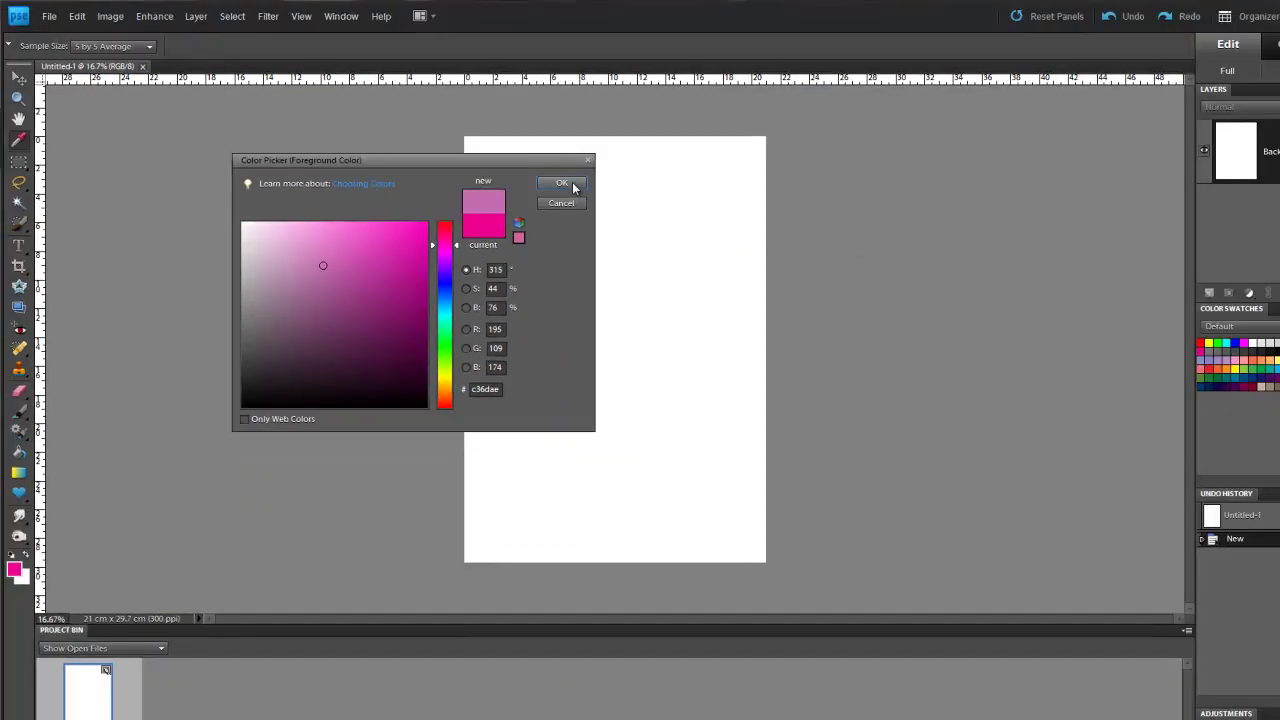
{"action": "left_click", "coordinate": [1071, 77]}
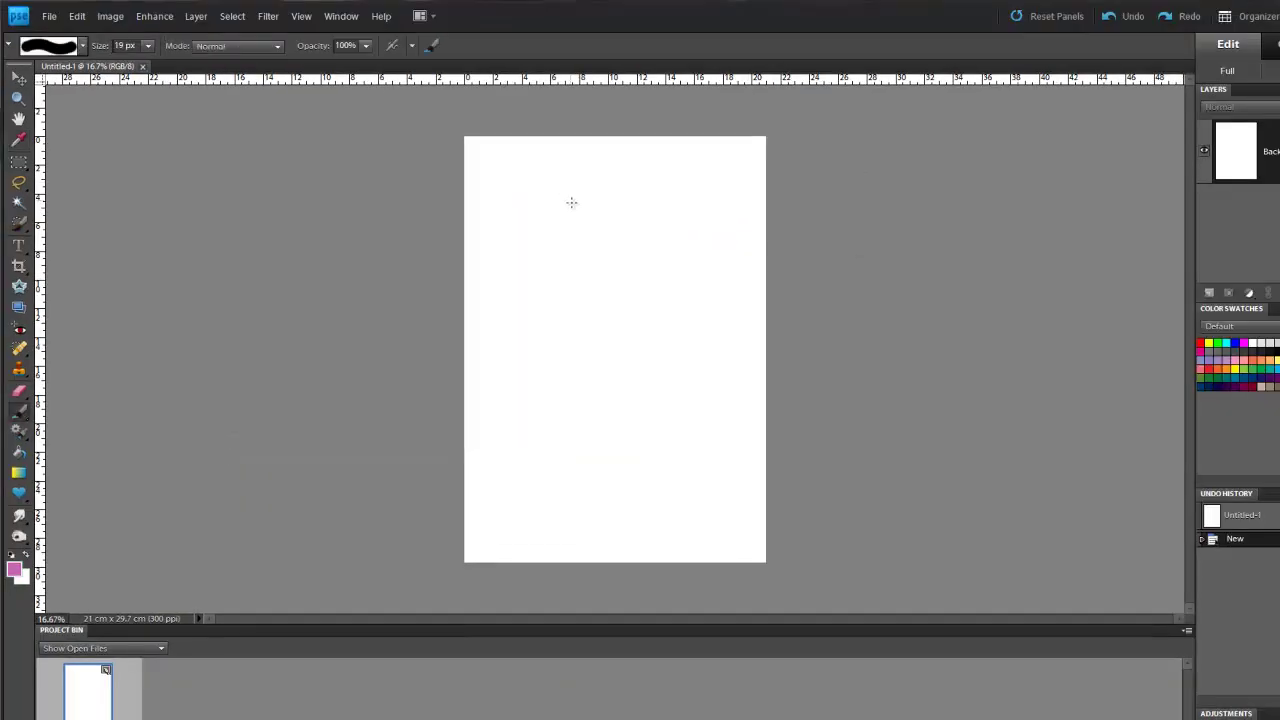
{"action": "left_click", "coordinate": [15, 571]}
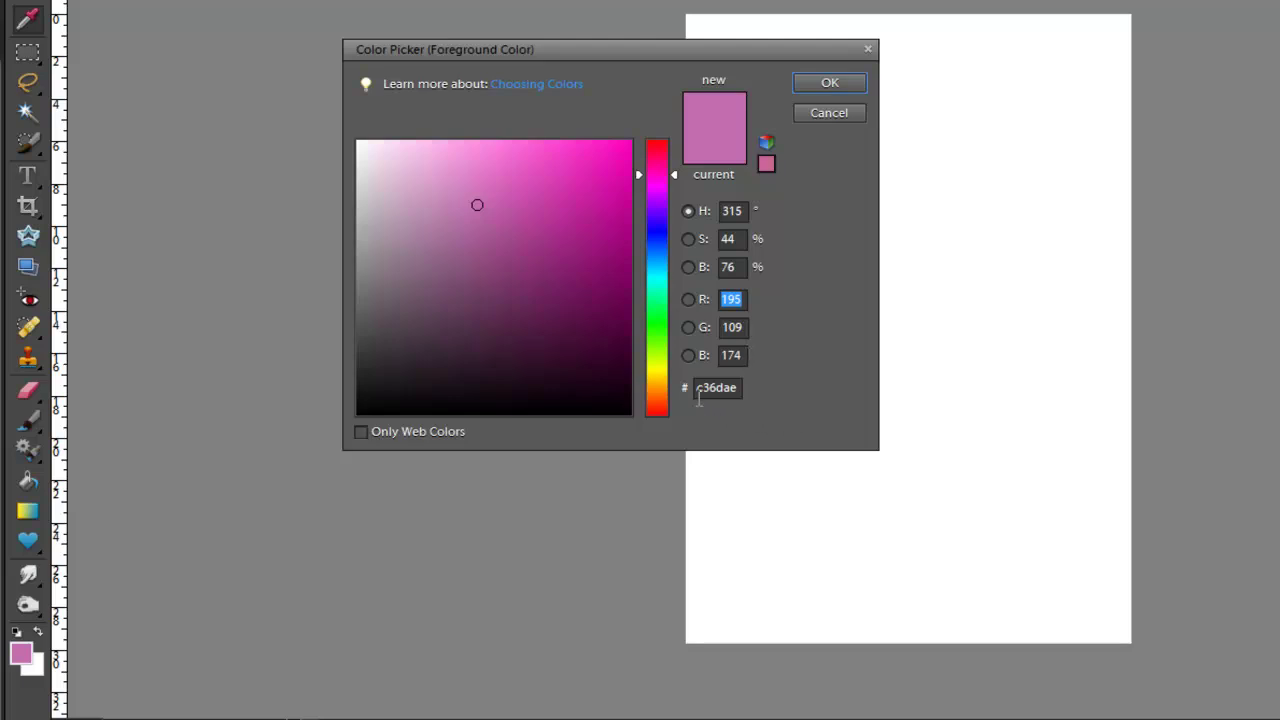
{"action": "left_click_drag", "start_coordinate": [698, 393], "coordinate": [775, 398]}
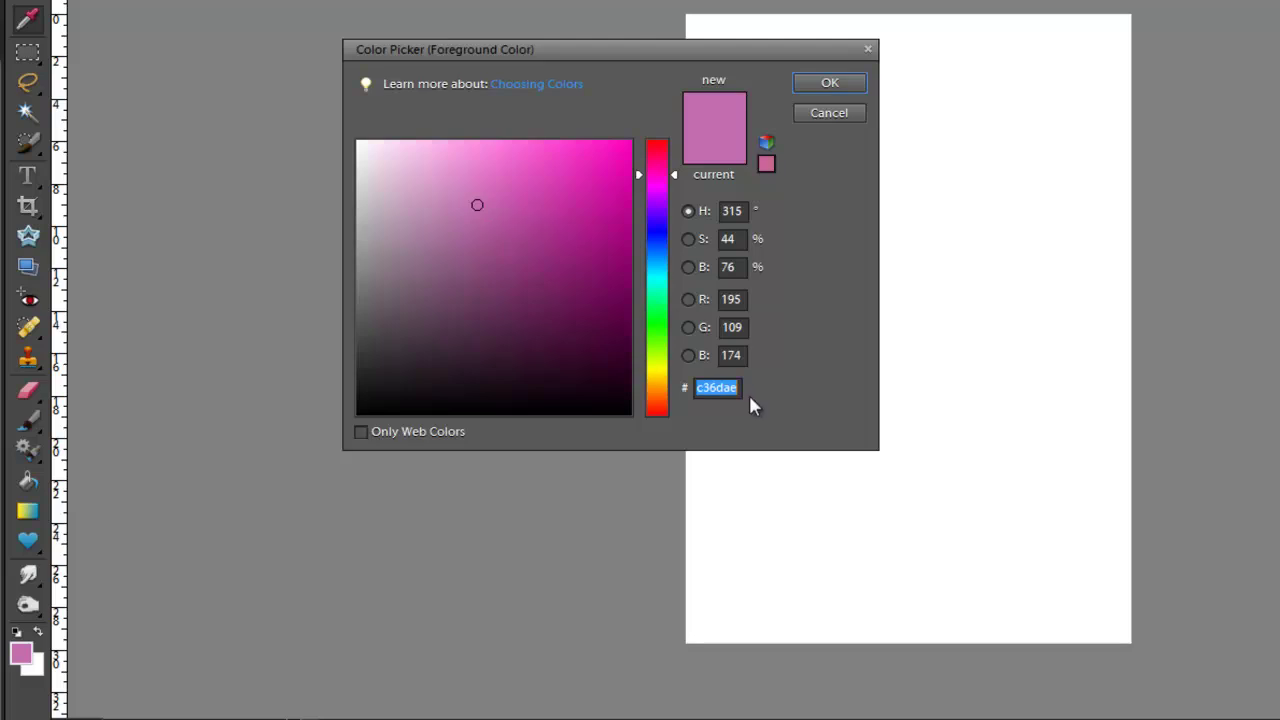
{"action": "left_click_drag", "start_coordinate": [741, 387], "coordinate": [680, 391]}
{"action": "left_click", "coordinate": [830, 83]}
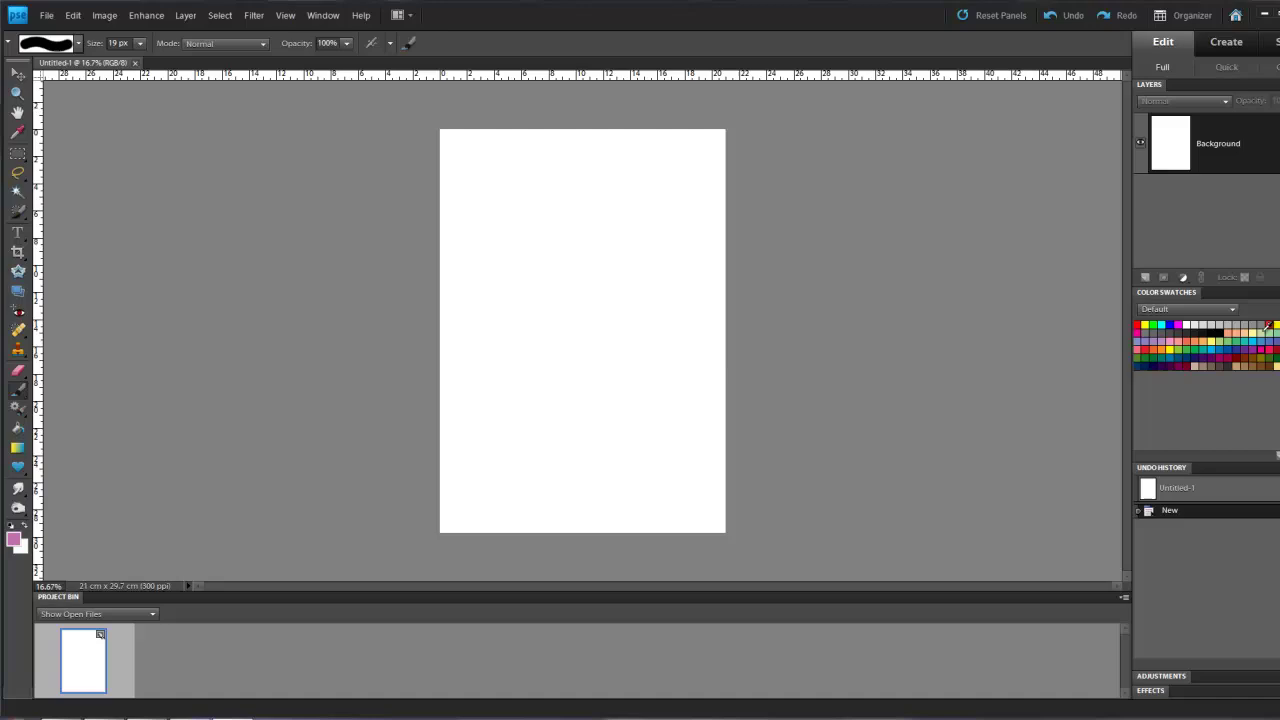
Step: Sample green swatch 39b54a as foreground, then replace its hex with pink c36dae in the picker
{"action": "left_click", "coordinate": [1189, 347]}
{"action": "left_click", "coordinate": [15, 542]}
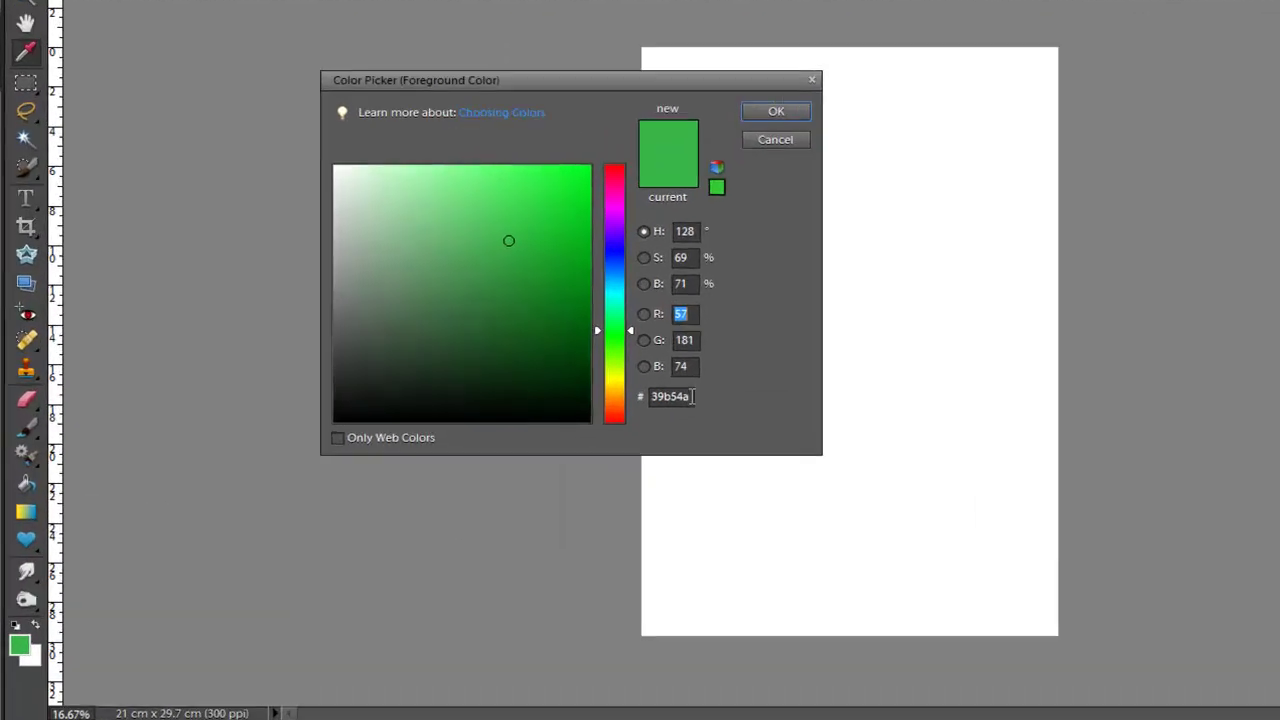
{"action": "left_click", "coordinate": [693, 396]}
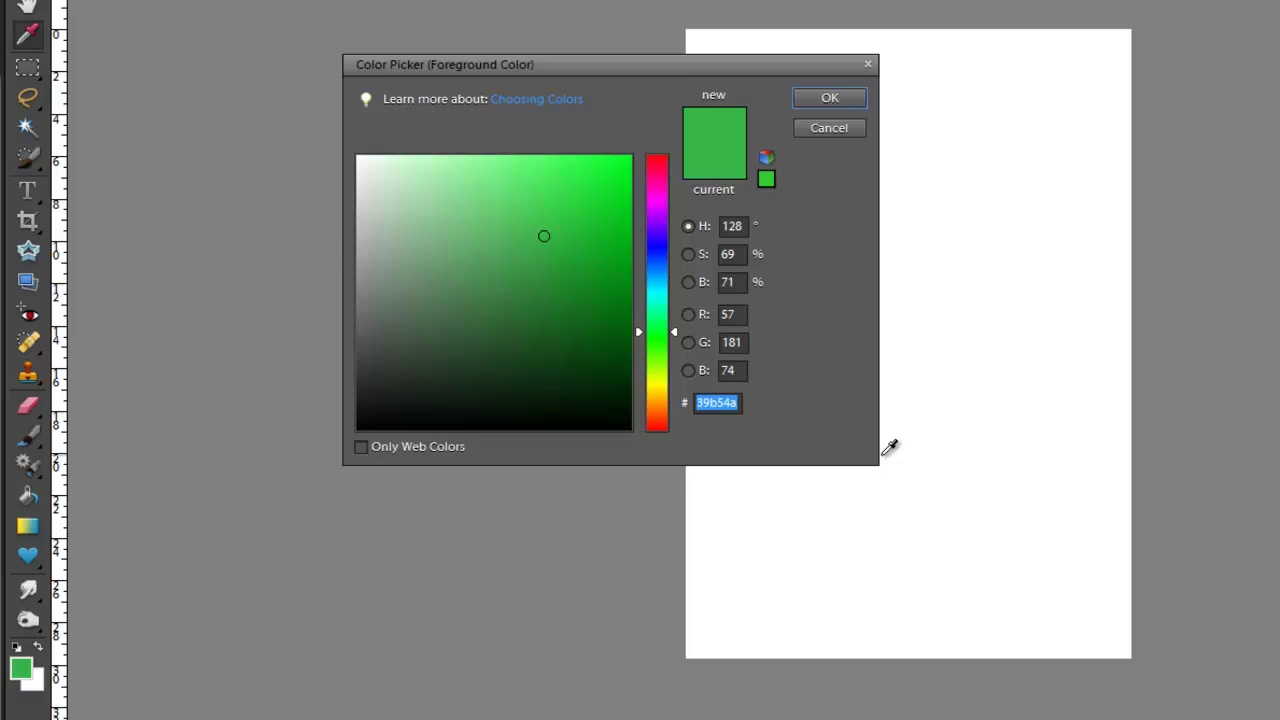
{"action": "type", "text": "c36dae"}
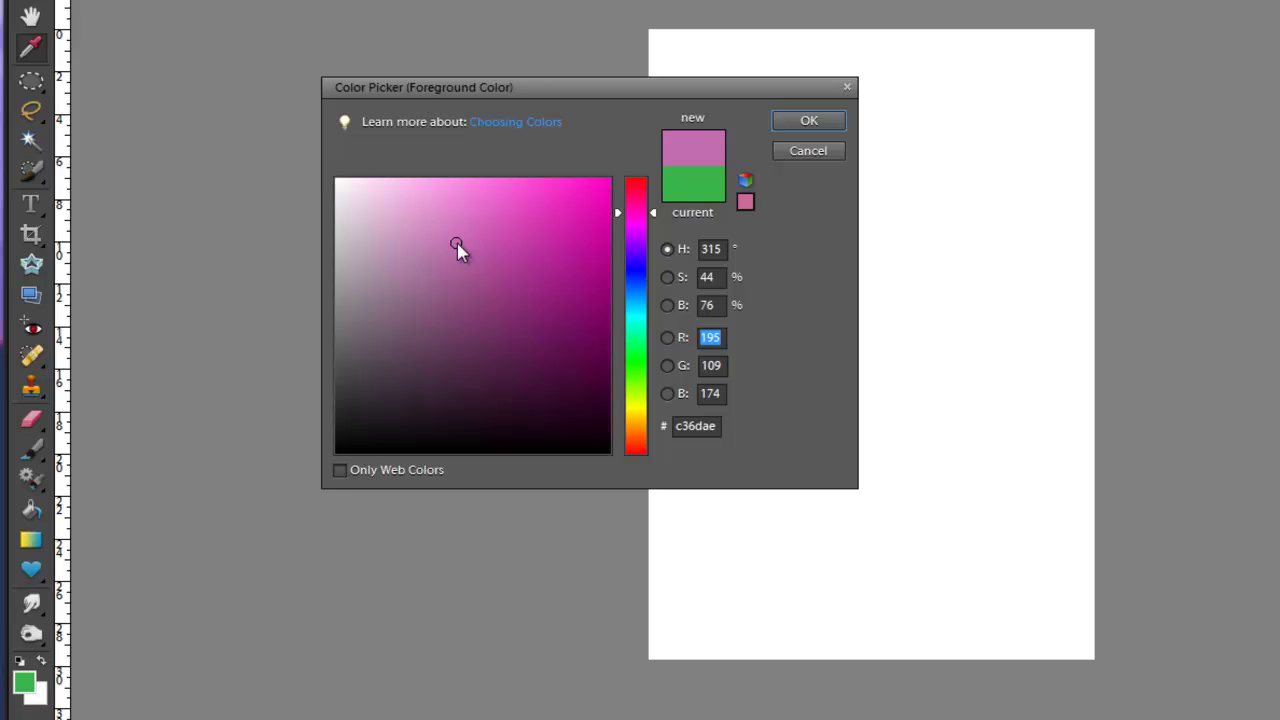
Step: Try near-white ffffff and pale pinks in the field, ending with black 000000 as the new colour
{"action": "left_click", "coordinate": [415, 221]}
{"action": "left_click_drag", "start_coordinate": [415, 221], "coordinate": [334, 178]}
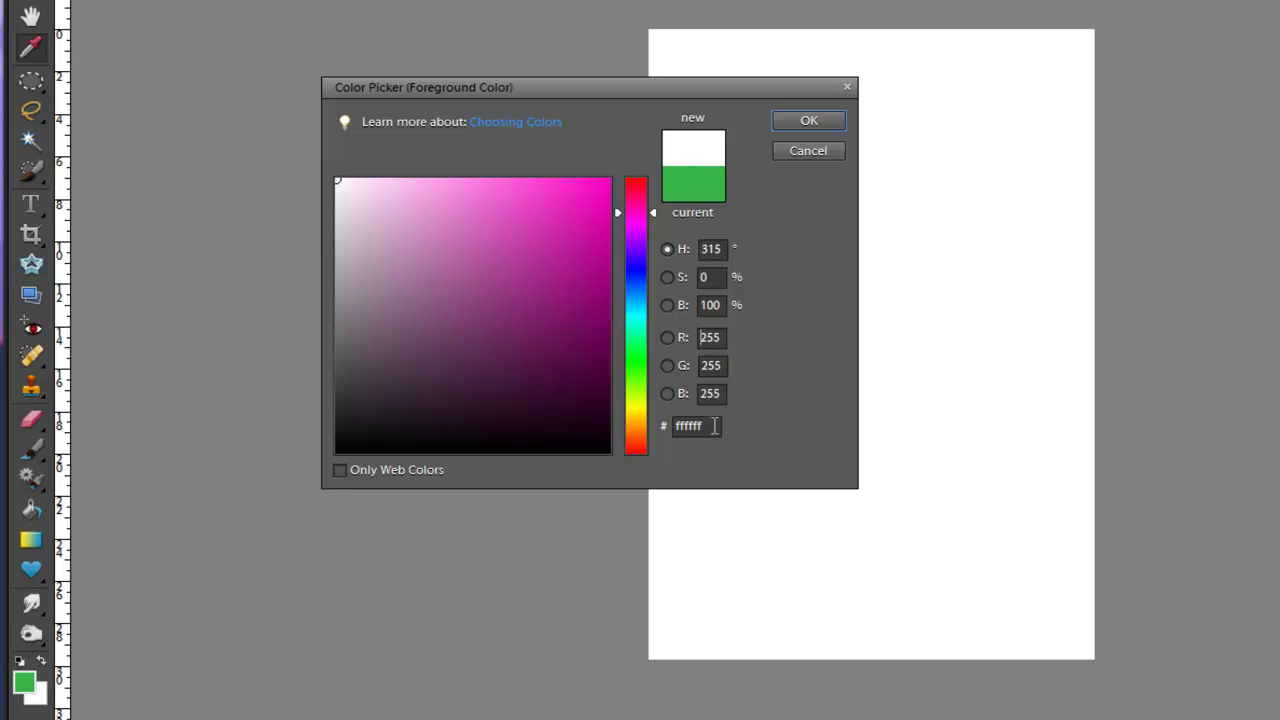
{"action": "left_click_drag", "start_coordinate": [710, 426], "coordinate": [662, 427]}
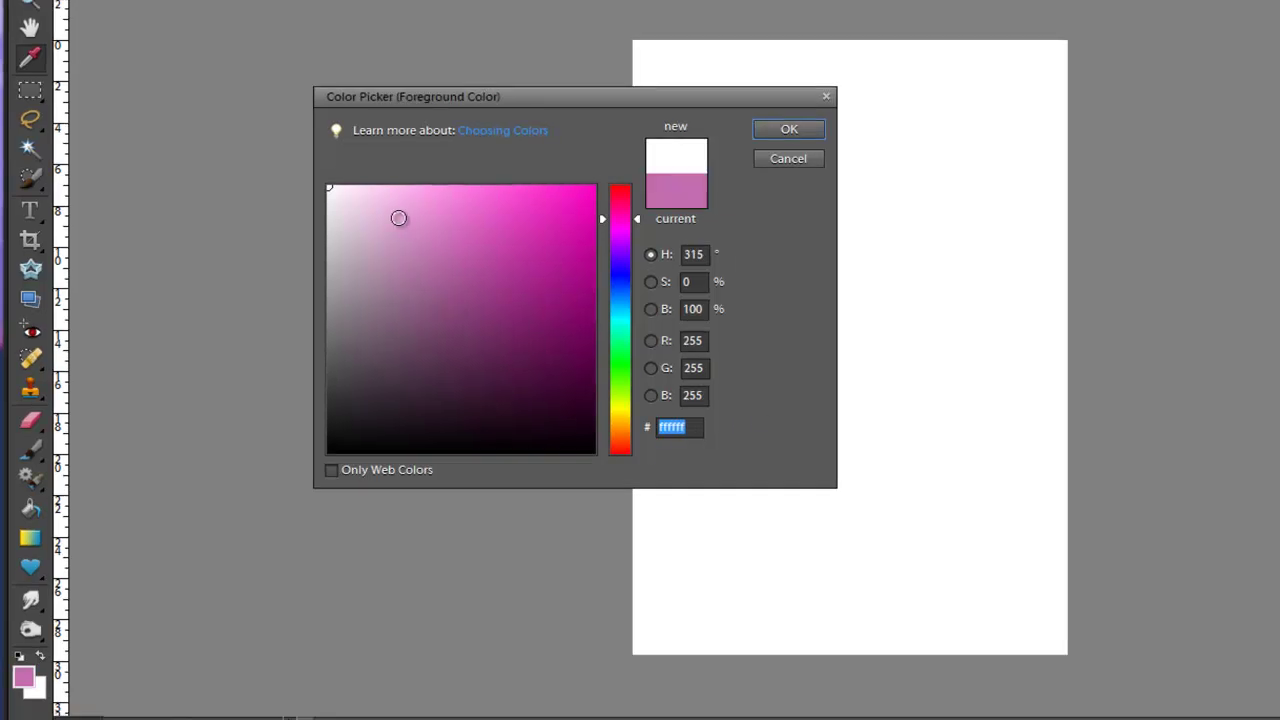
{"action": "left_click", "coordinate": [351, 203]}
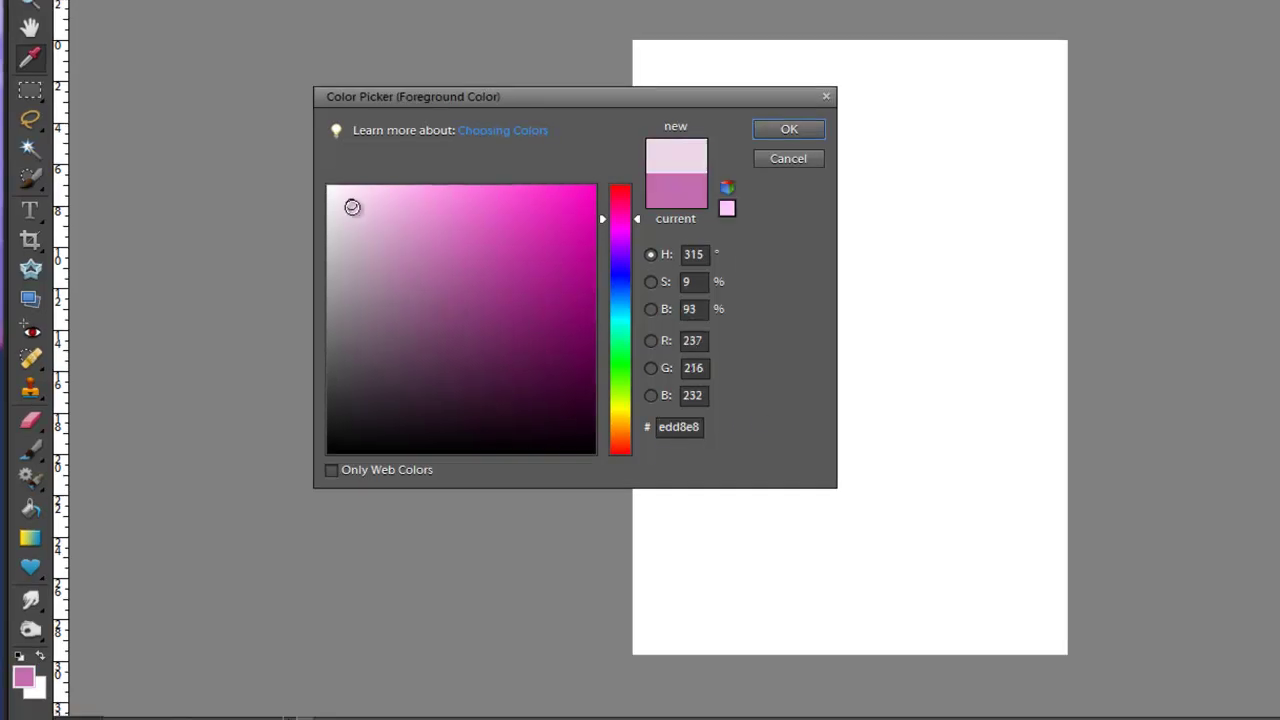
{"action": "left_click_drag", "start_coordinate": [351, 203], "coordinate": [594, 453]}
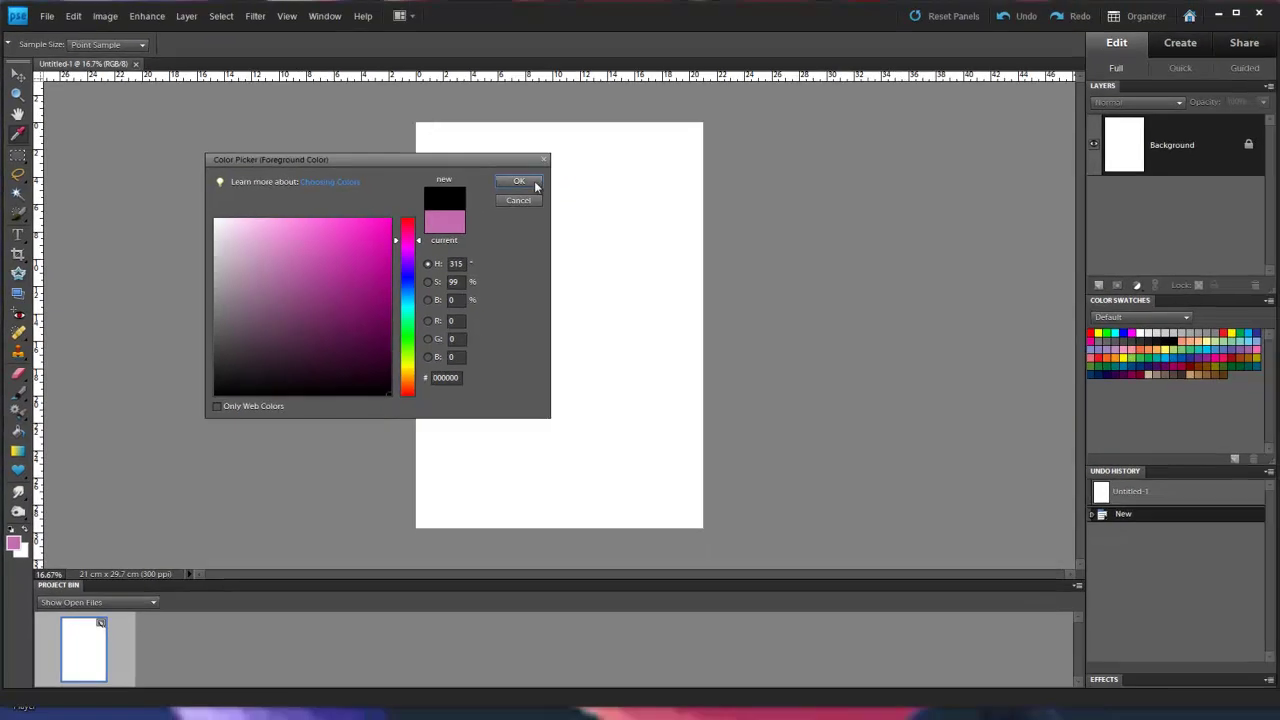
Step: Confirm black as the foreground colour and switch to the Move tool with V
{"action": "left_click", "coordinate": [519, 181]}
{"action": "key", "text": "v"}
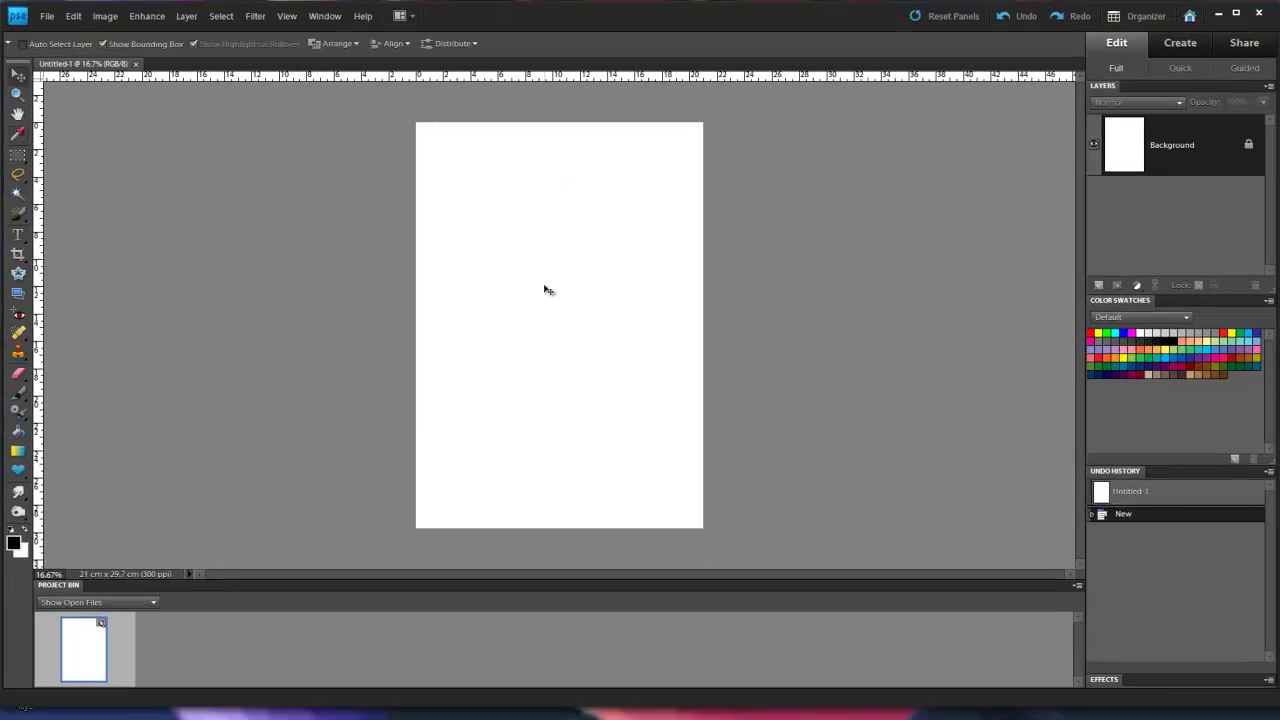